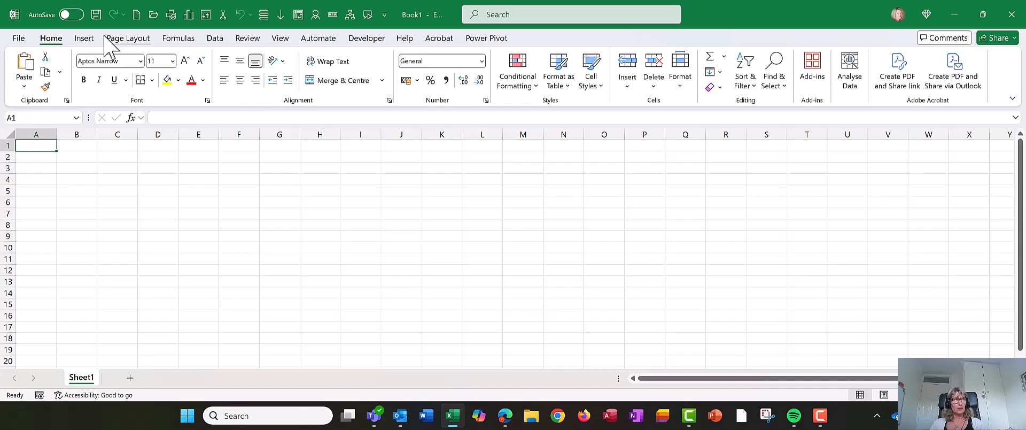
Step: Show Excel's Insert ribbon tab to reach the Forms button in the Tables group
left_click(84, 38)
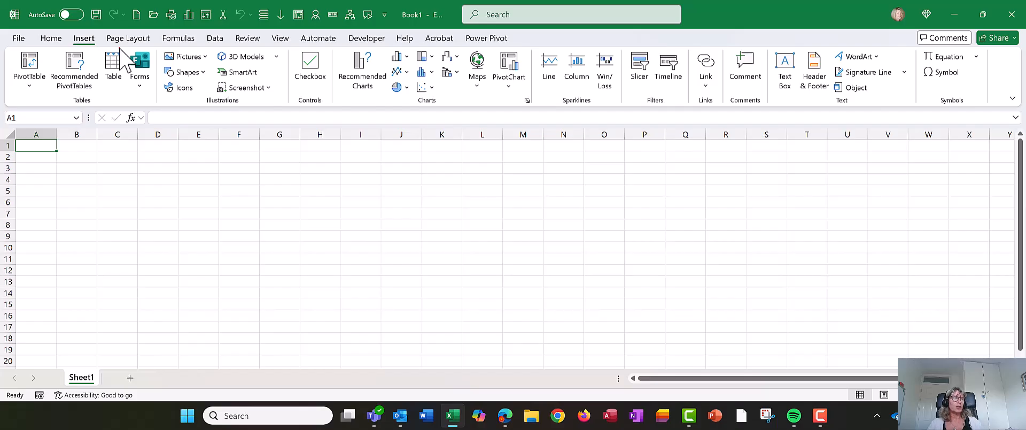
mouse_move(127, 37)
left_mouse_down()
mouse_move(145, 73)
mouse_move(162, 73)
left_mouse_up()
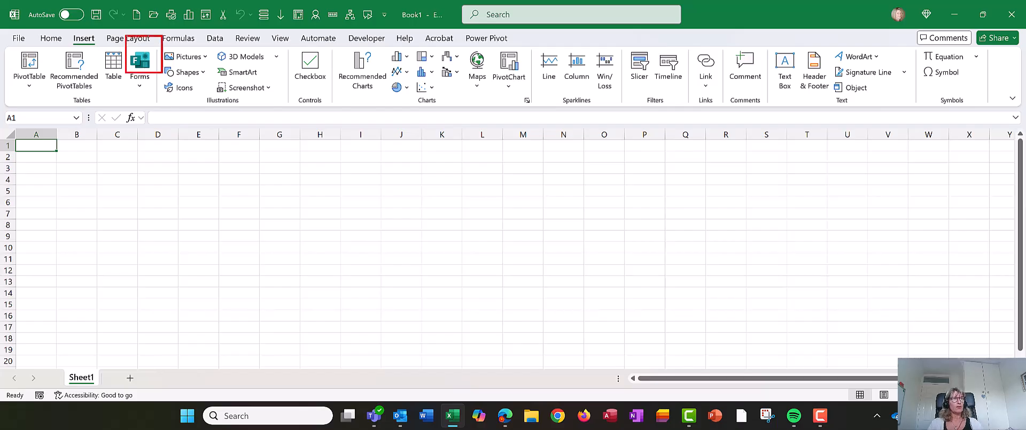
key("Escape")
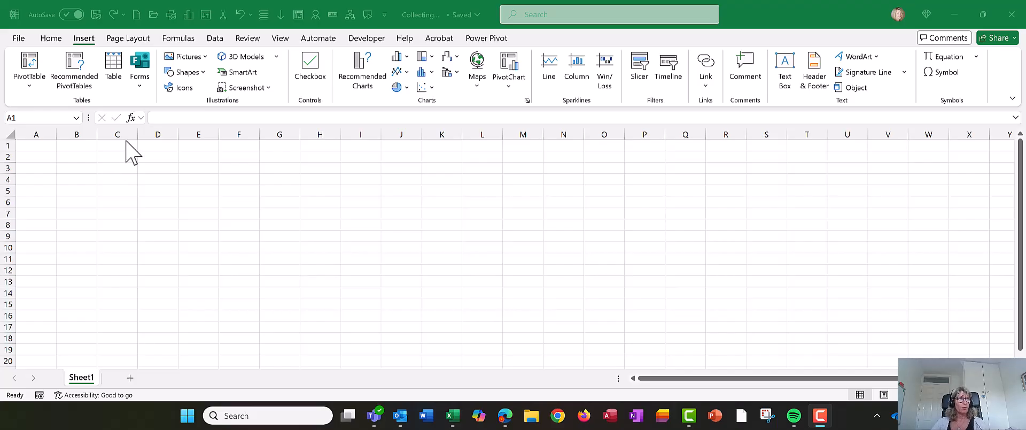
left_click(144, 65)
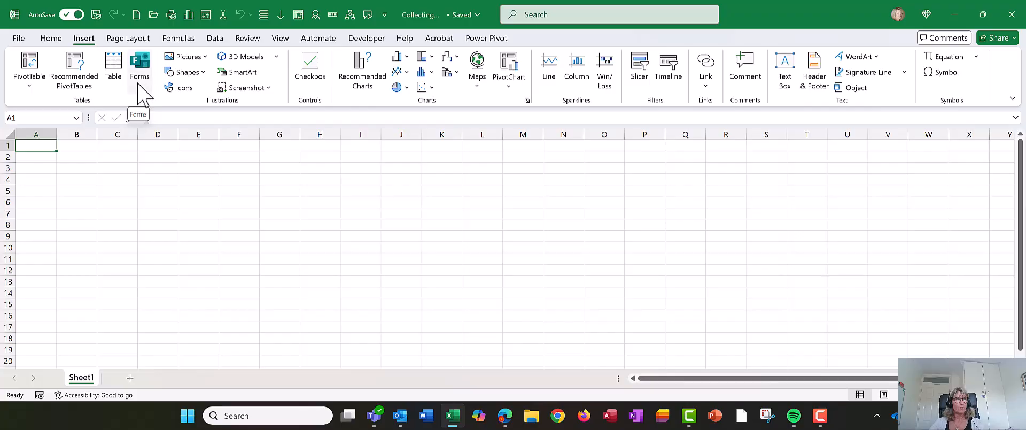
Step: Create a new connected form 'Collecting data' via Forms > New Form and maximize its window
left_click(140, 81)
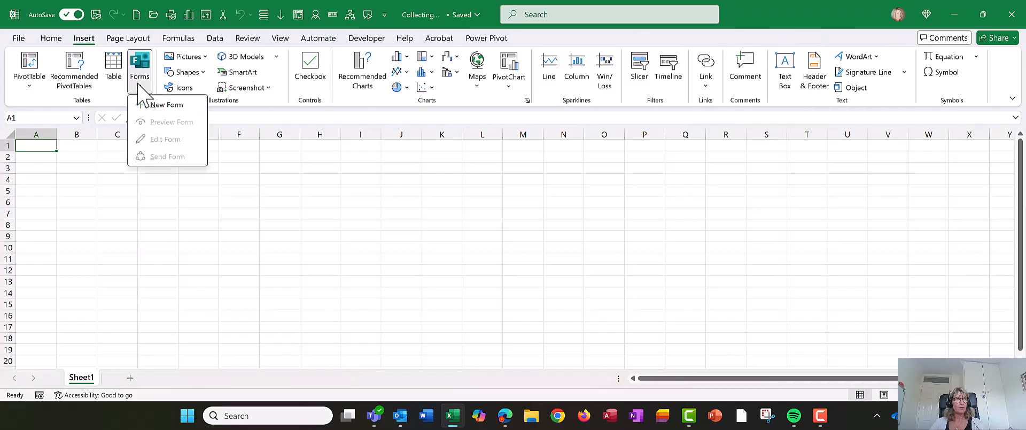
left_click(169, 106)
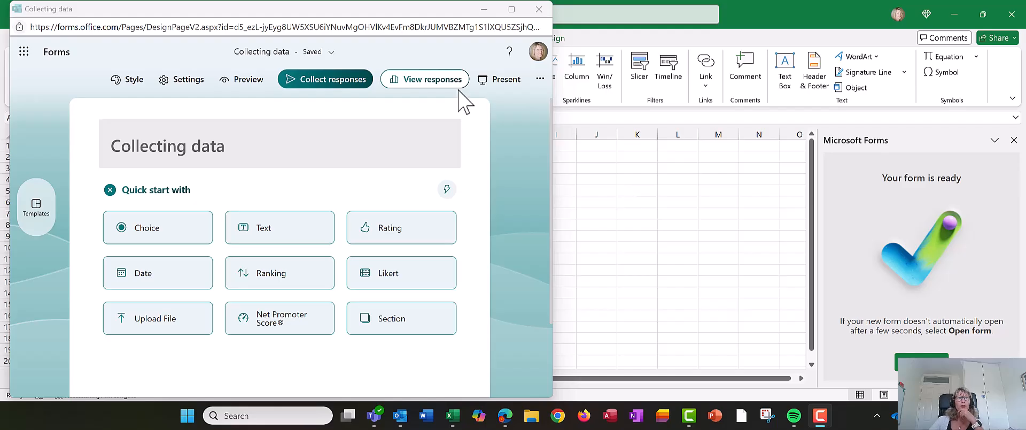
left_click(512, 9)
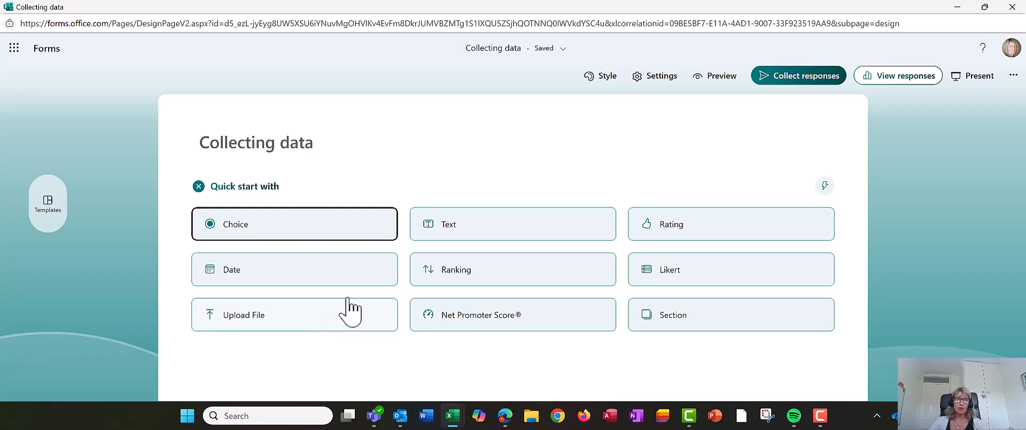
Step: Add text question 1 titled 'Enter Name', then bring up the question types for the next one
left_click(474, 233)
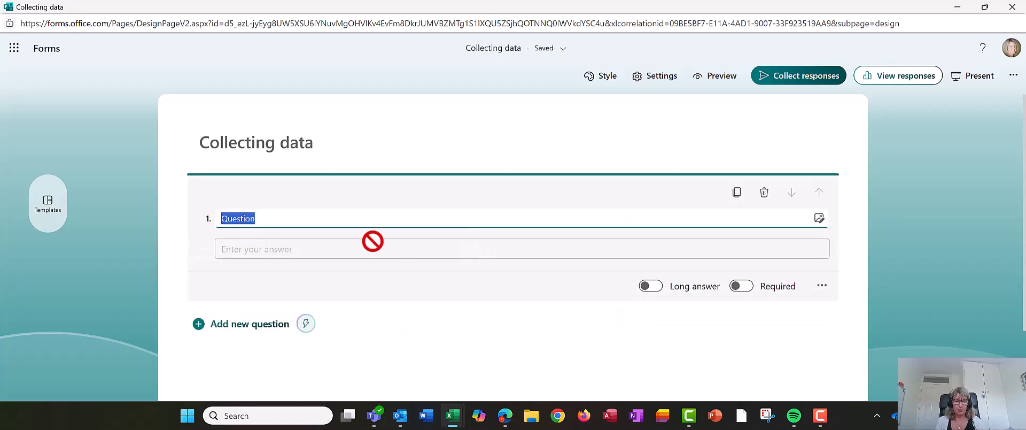
type("Ente")
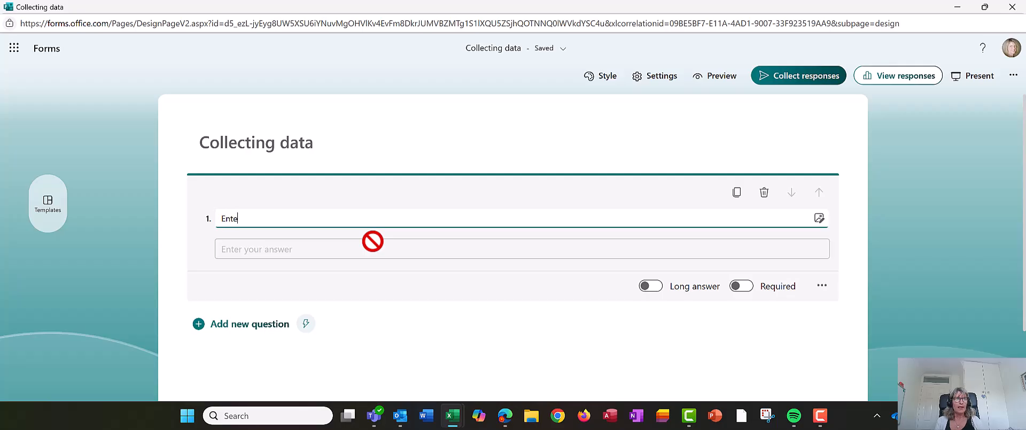
type("r Name")
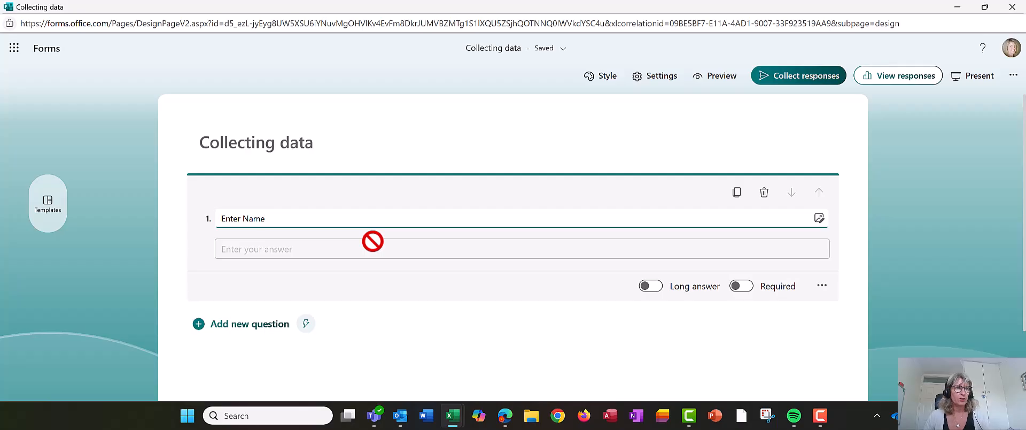
left_click(250, 324)
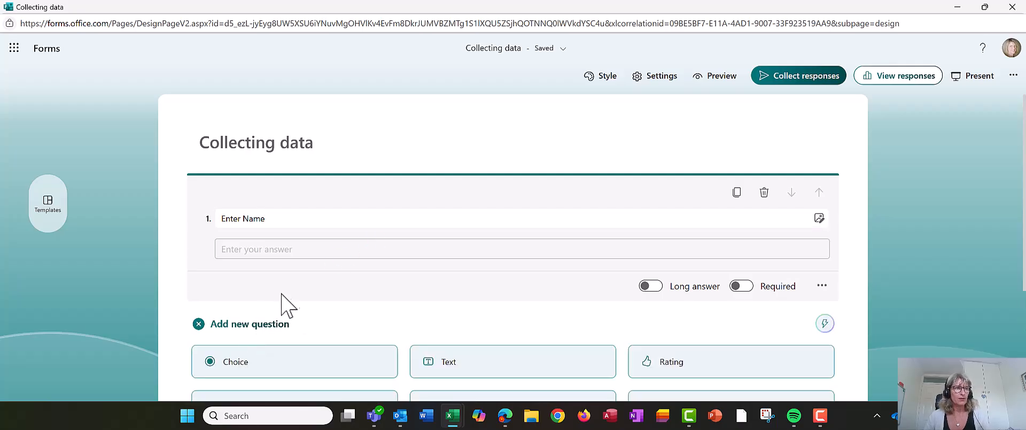
Step: Add text question 2 titled 'Enter your Email' and mark it Required
left_click(492, 302)
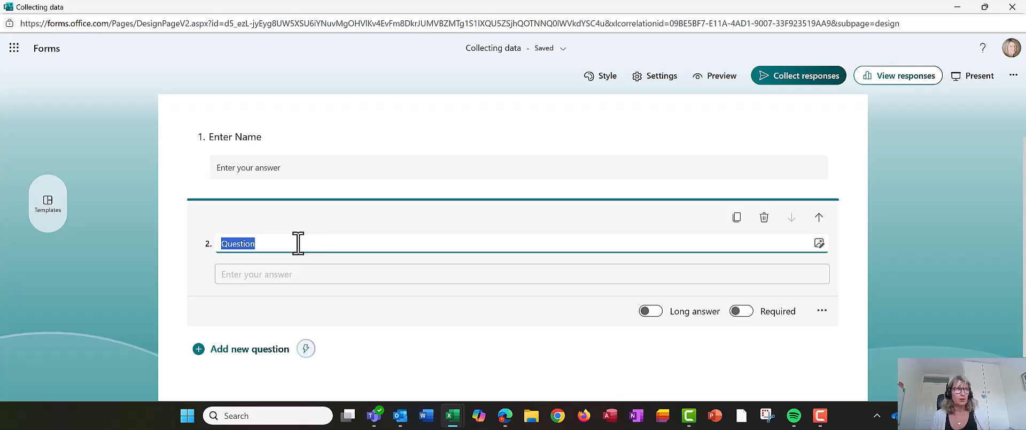
type("Enter your Email")
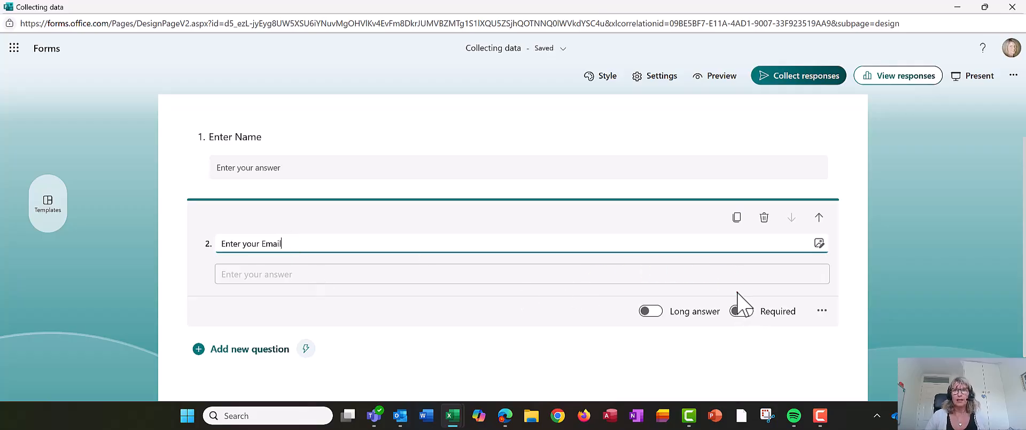
left_click_drag(716, 293, 761, 329)
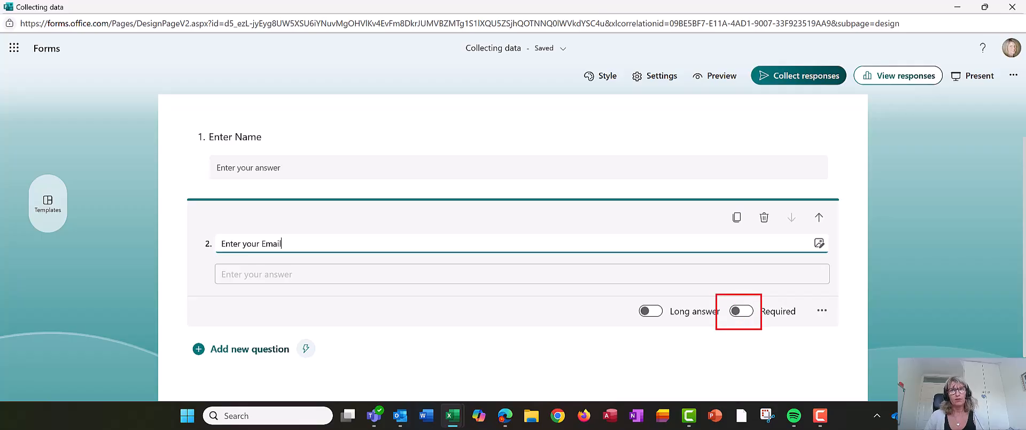
key("Escape")
left_click(741, 315)
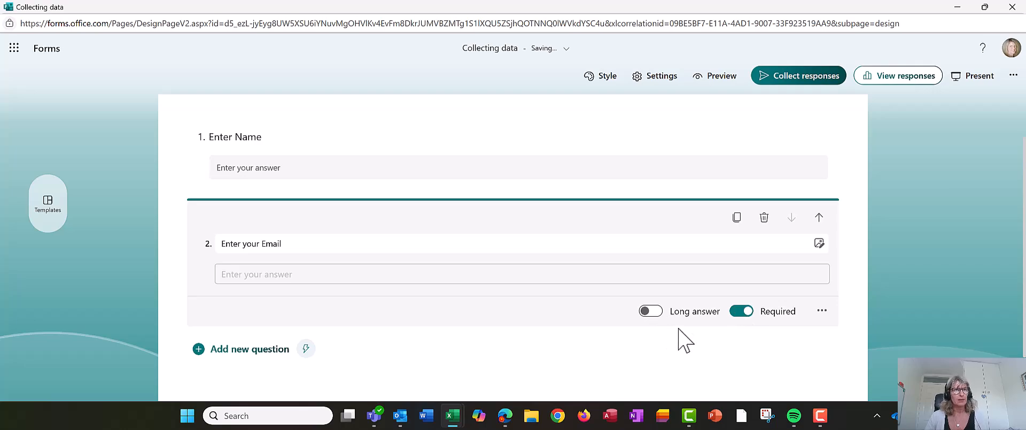
scroll(711, 321, "up", 2)
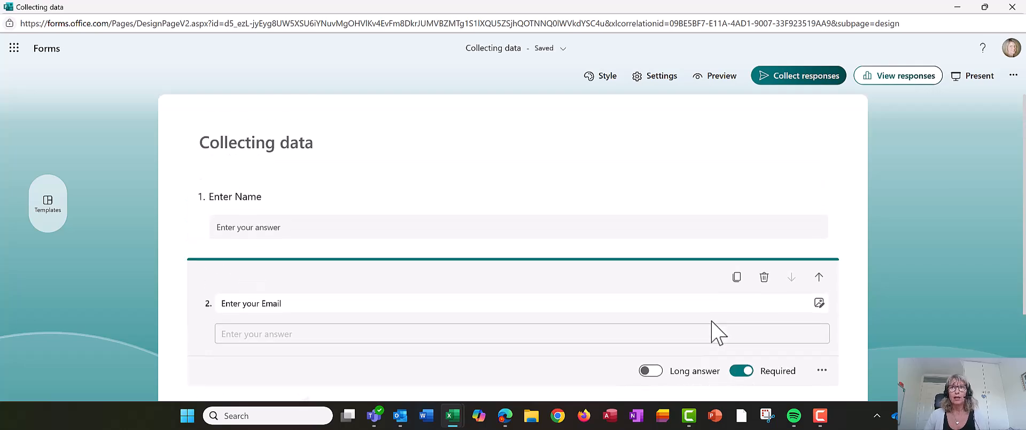
Step: Switch on Required for question 1 'Enter Name', then return to the email question
left_click(646, 235)
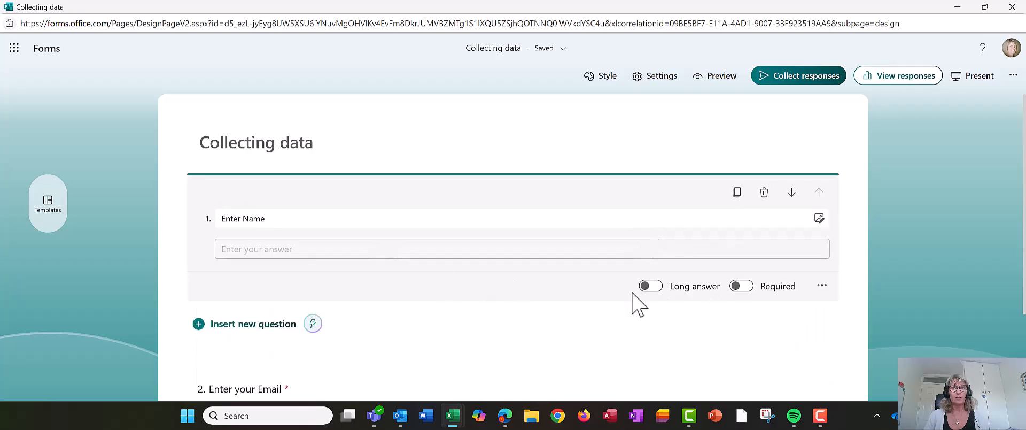
left_click(740, 288)
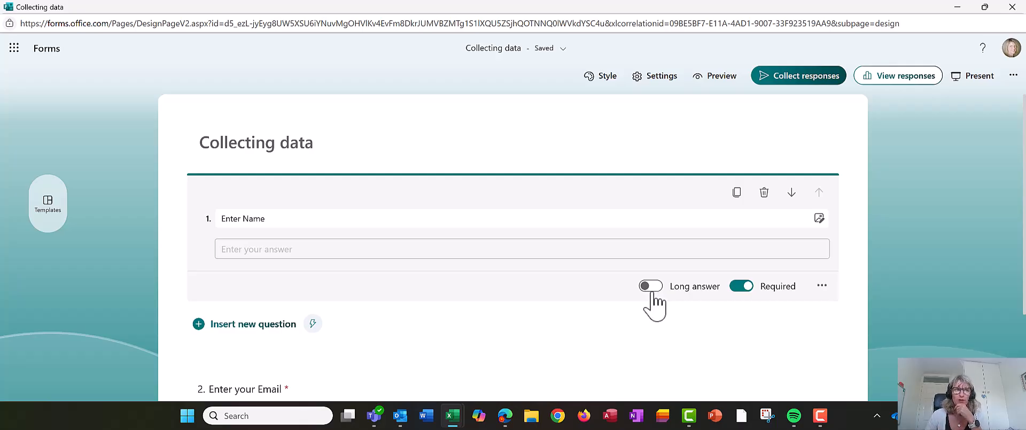
scroll(657, 306, "down", 1)
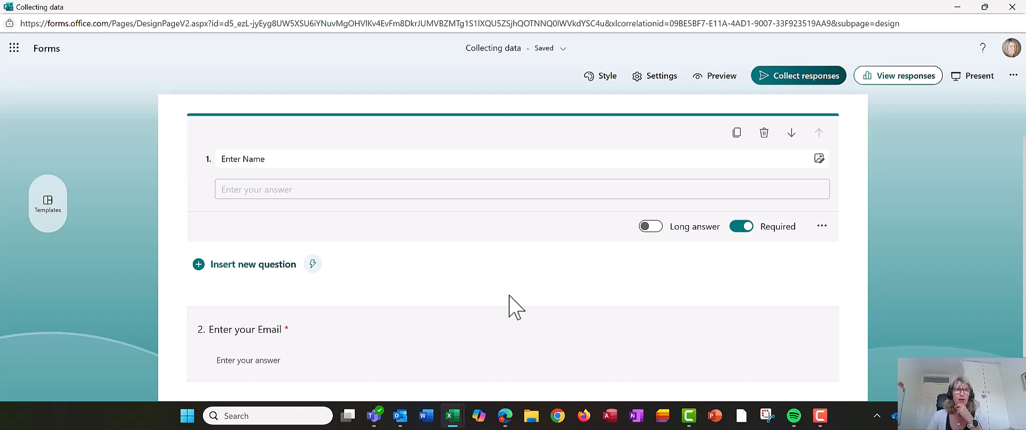
scroll(293, 306, "up", 1)
scroll(296, 308, "down", 1)
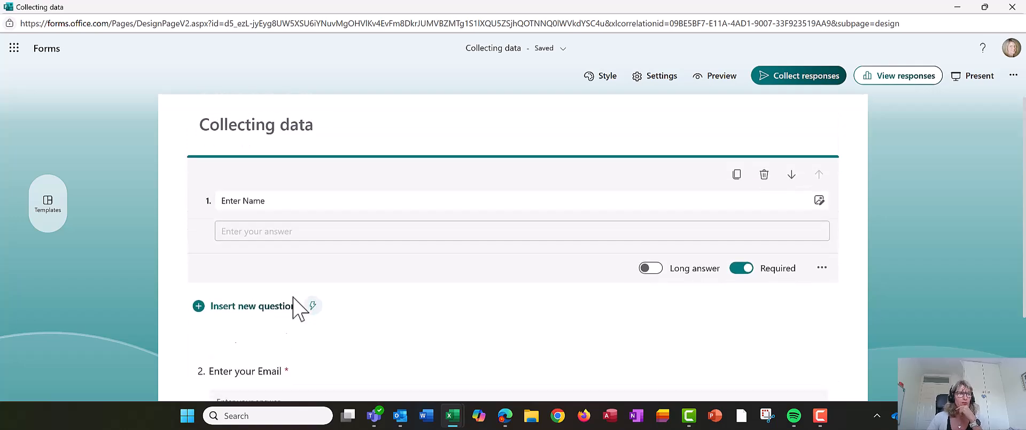
left_click(313, 342)
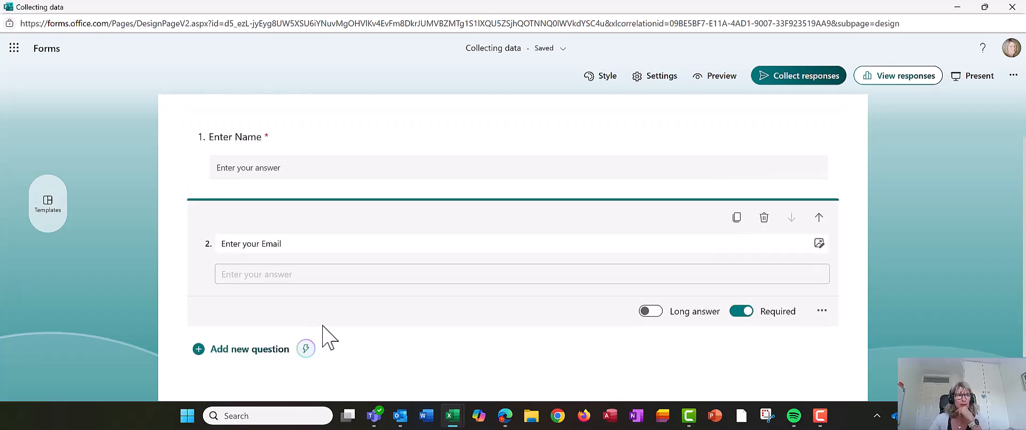
scroll(348, 313, "up", 1)
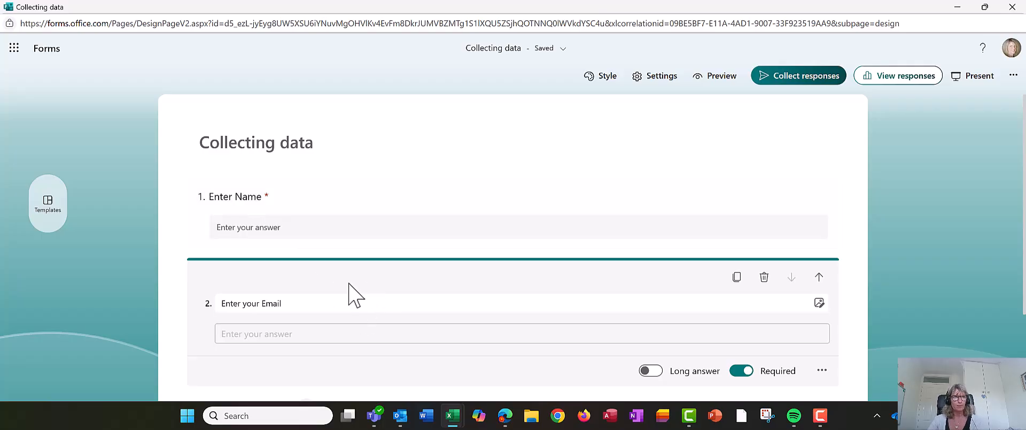
scroll(396, 309, "down", 3)
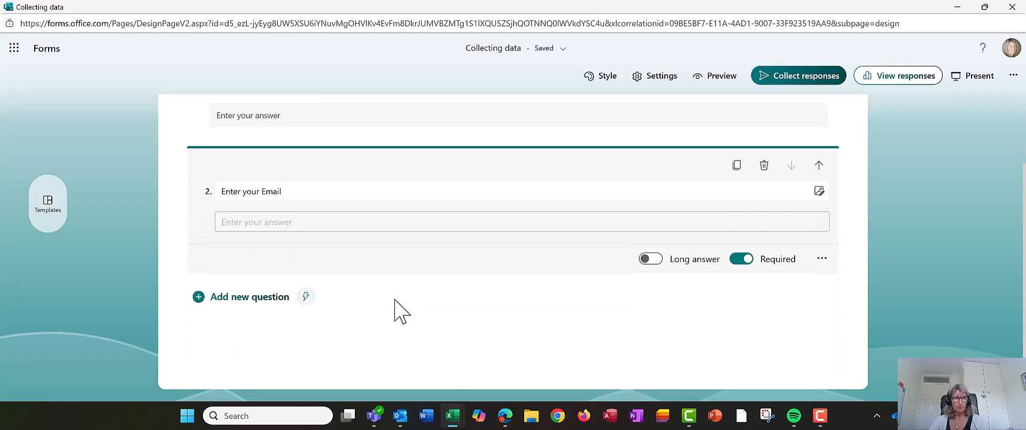
Step: Add choice question 3 titled 'What course are you interested in?'
left_click(261, 289)
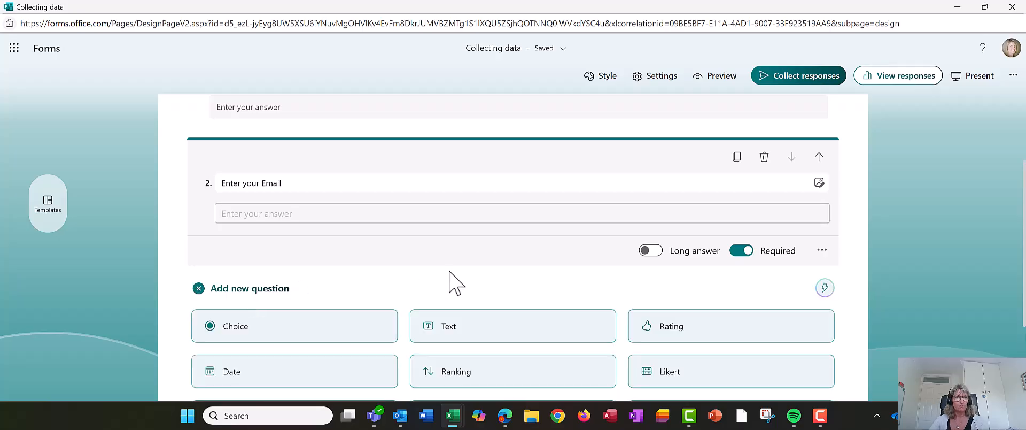
left_click(269, 331)
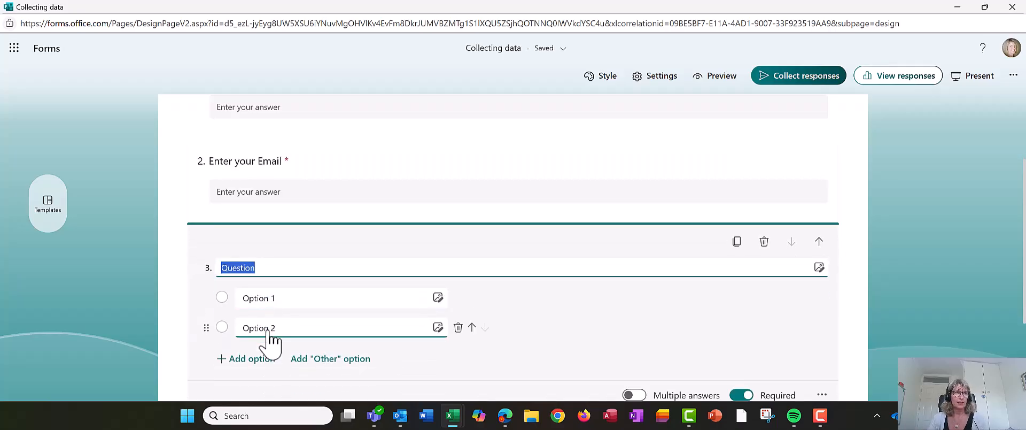
type("Wha")
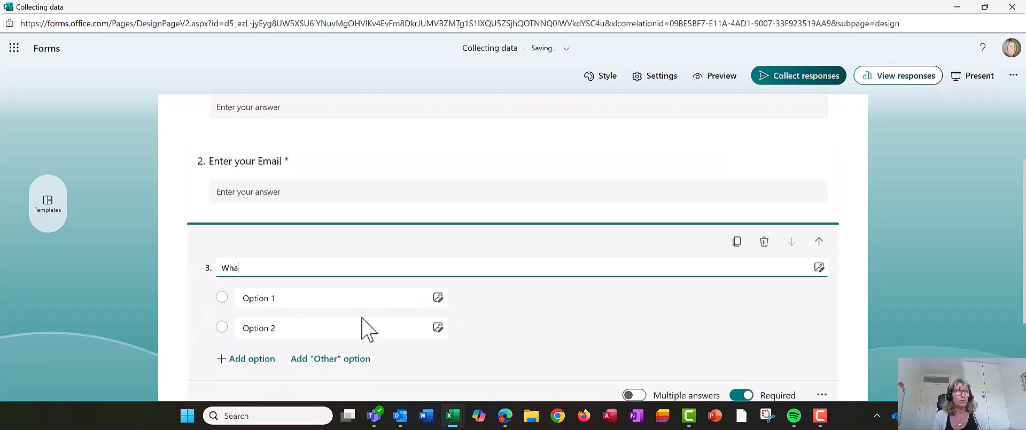
type("t course are you st")
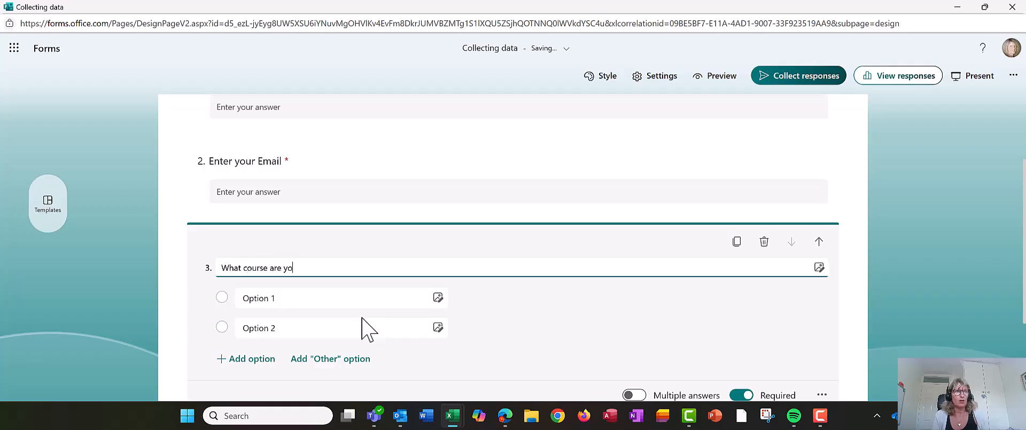
key("BackSpace")
key("BackSpace")
type("interested in?")
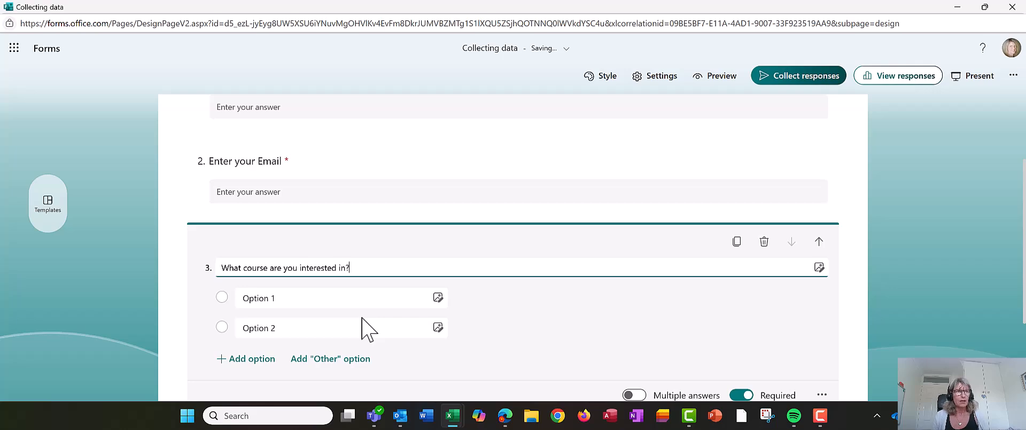
Step: Give question 3 the options Word, Excel, PowerPoint, Forms, Outlook and Other
left_click(325, 298)
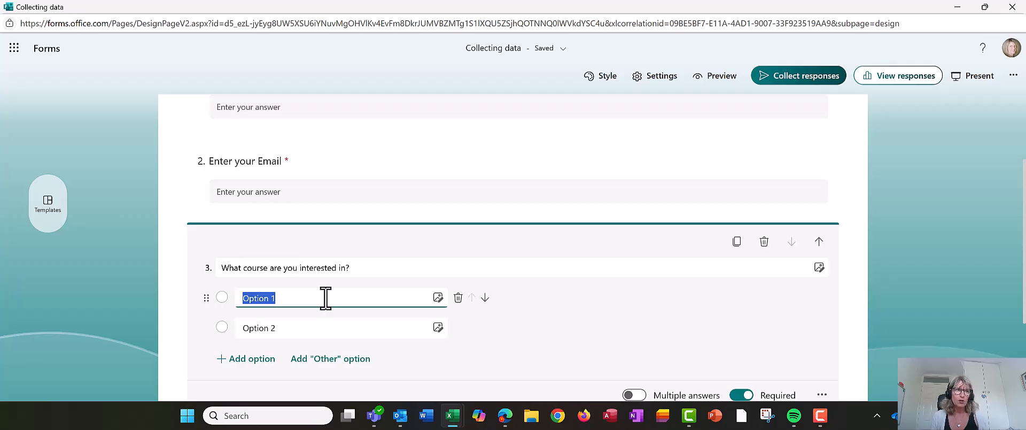
type("Word")
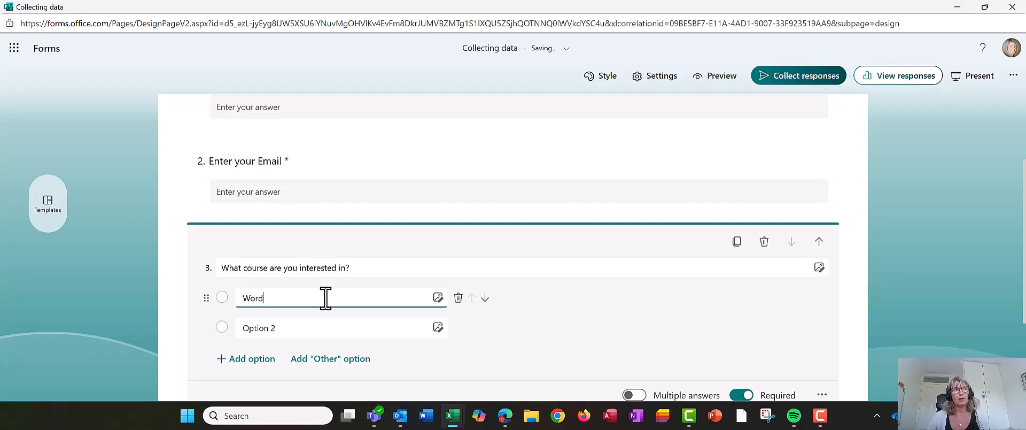
left_click(310, 328)
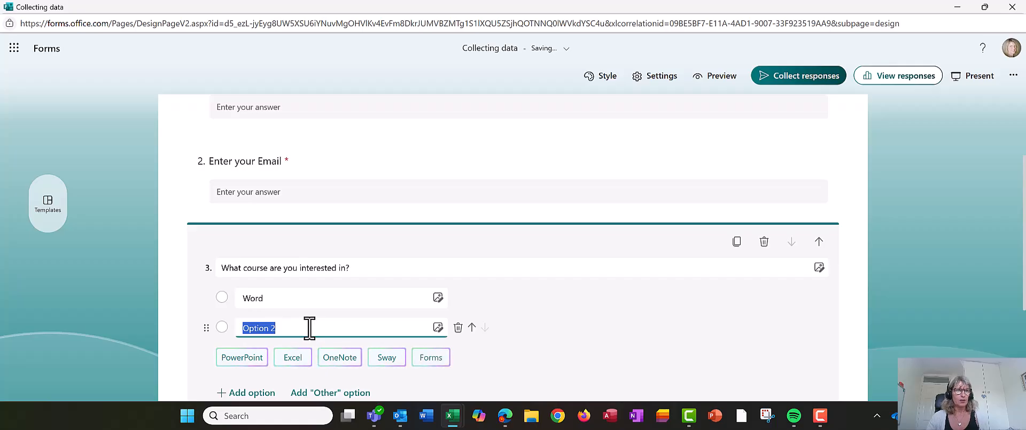
left_click(296, 363)
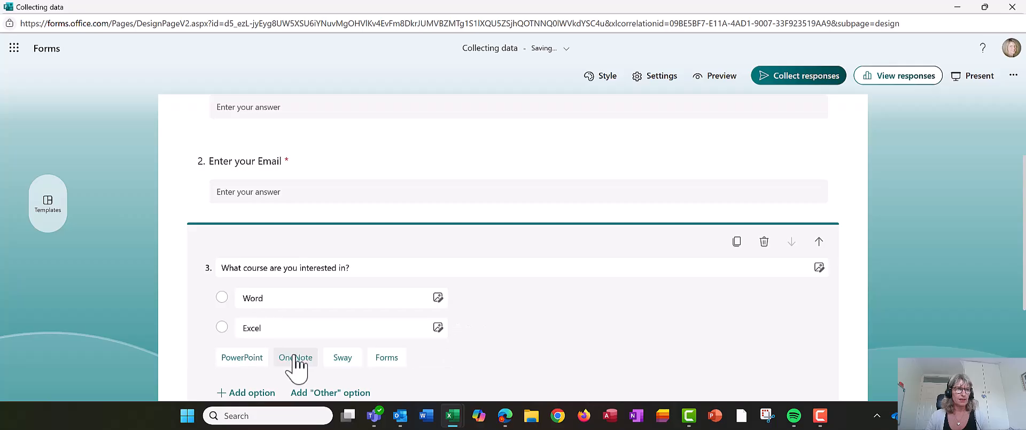
left_click(245, 364)
scroll(278, 347, "down", 2)
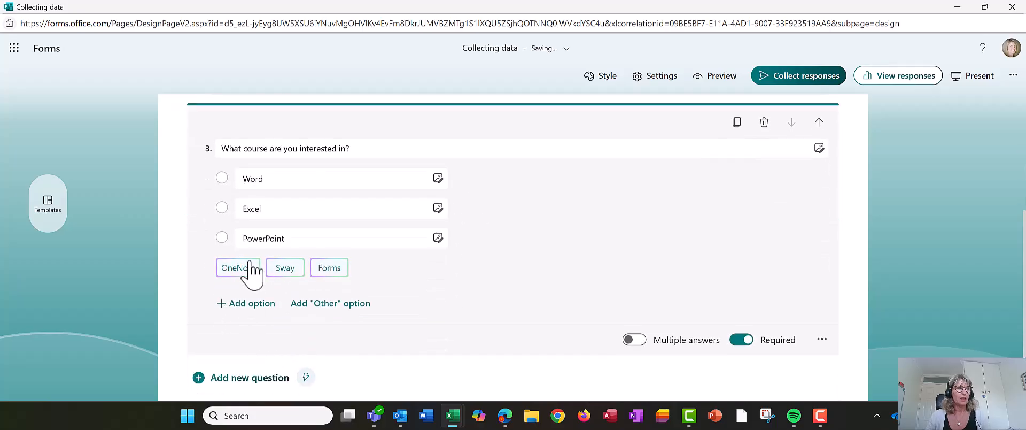
left_click(330, 269)
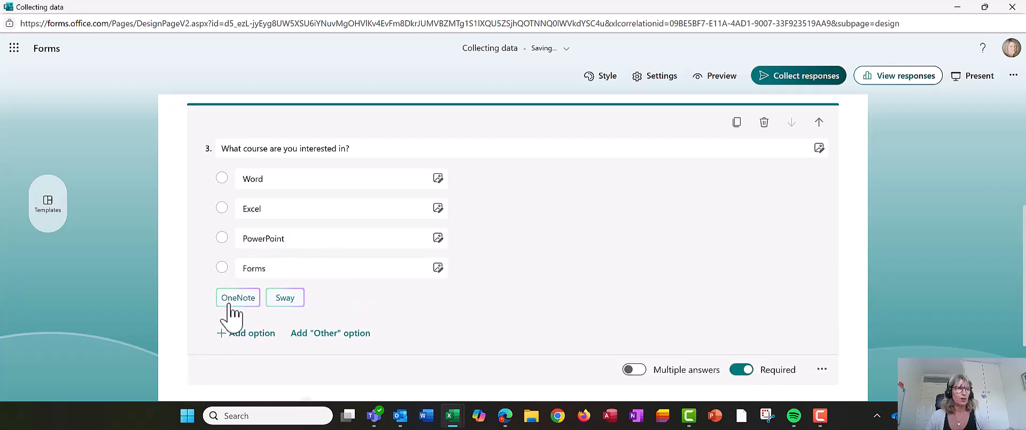
left_click(241, 334)
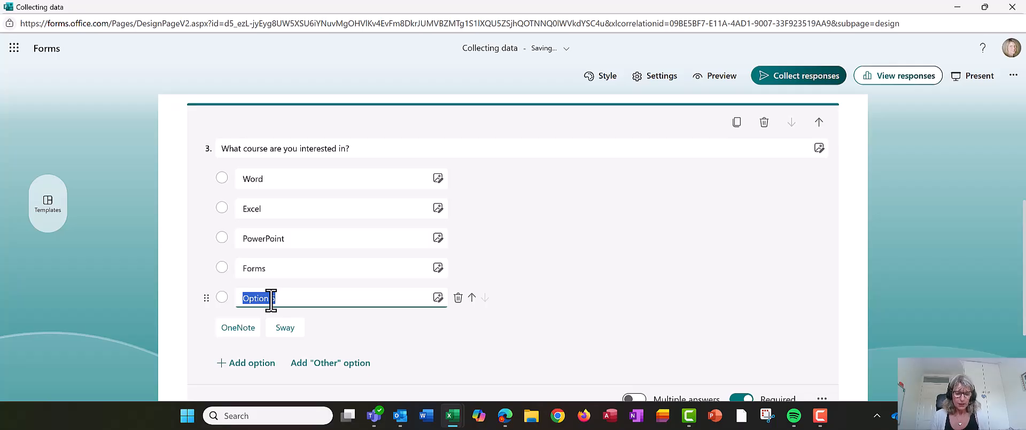
type("Outlook")
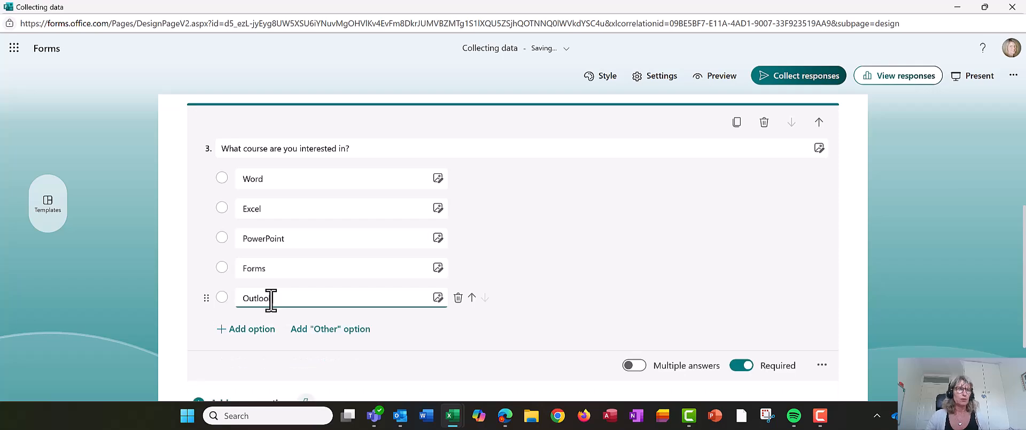
left_click(324, 330)
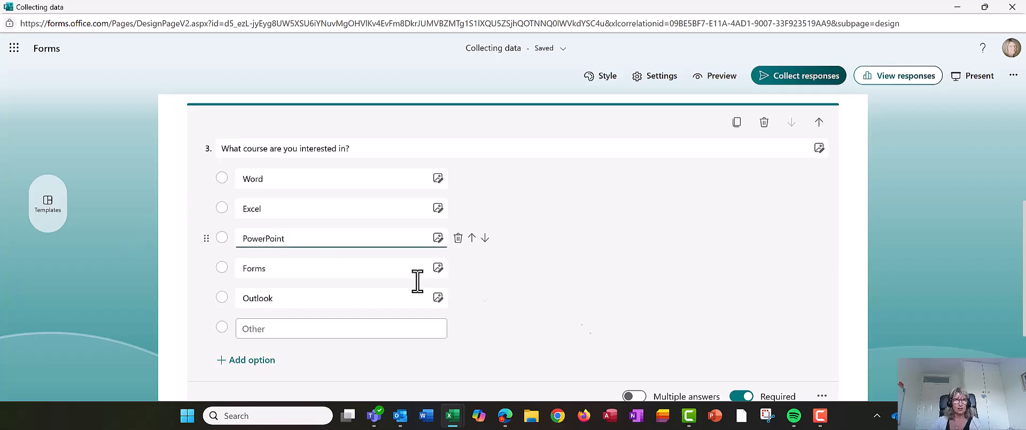
scroll(625, 320, "down", 1)
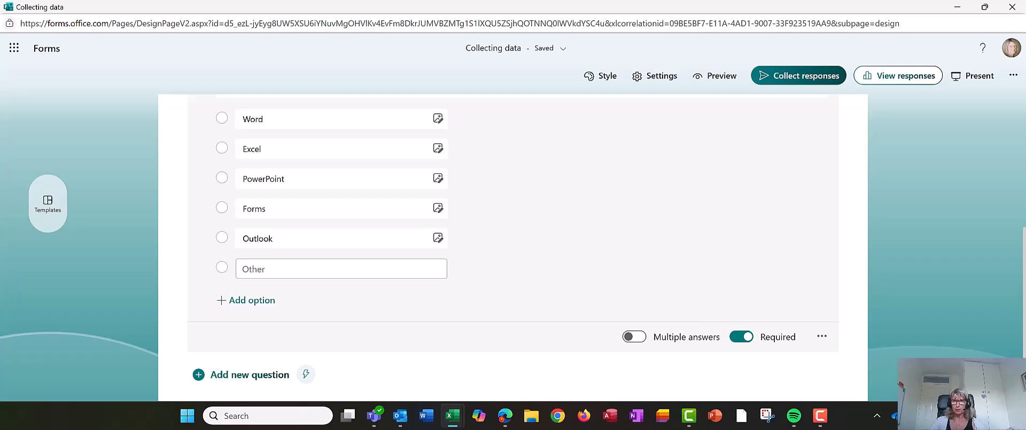
Step: Turn on Multiple answers for question 3, keeping Select total options at No limit
mouse_move(595, 304)
left_mouse_down()
mouse_move(616, 322)
mouse_move(734, 351)
mouse_move(726, 368)
left_mouse_up()
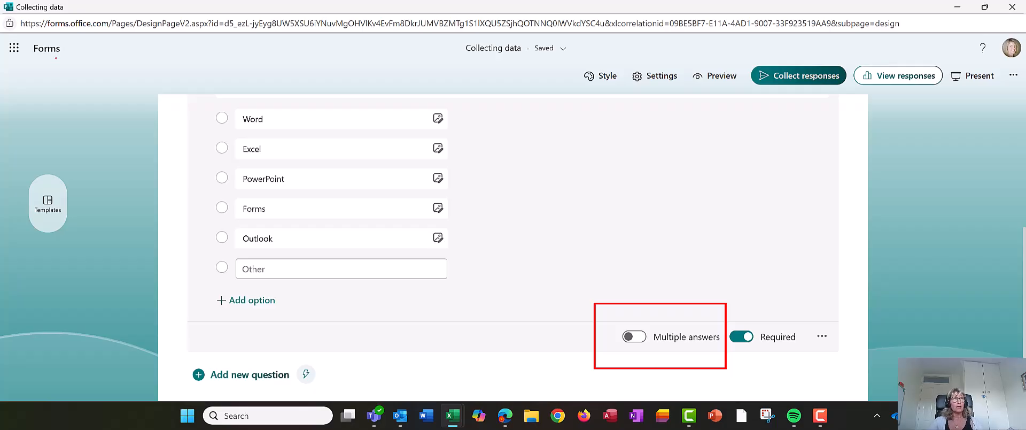
left_click_drag(201, 106, 240, 296)
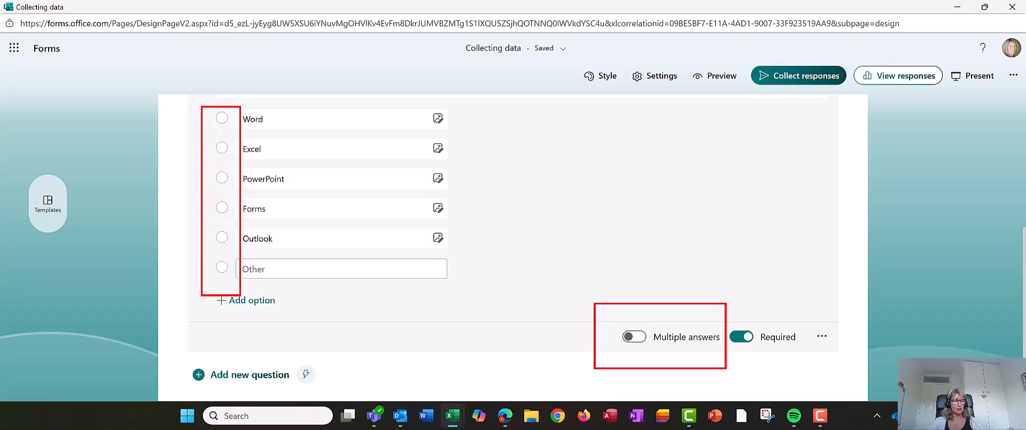
left_click(640, 337)
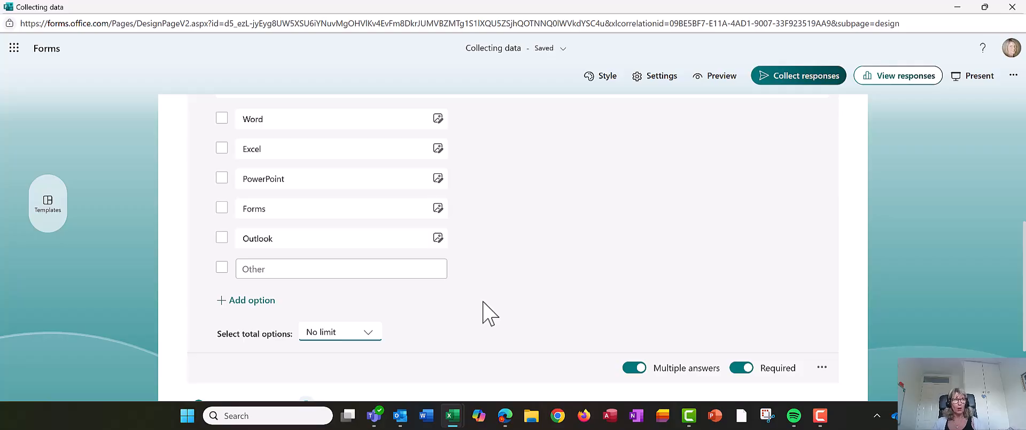
left_click(363, 336)
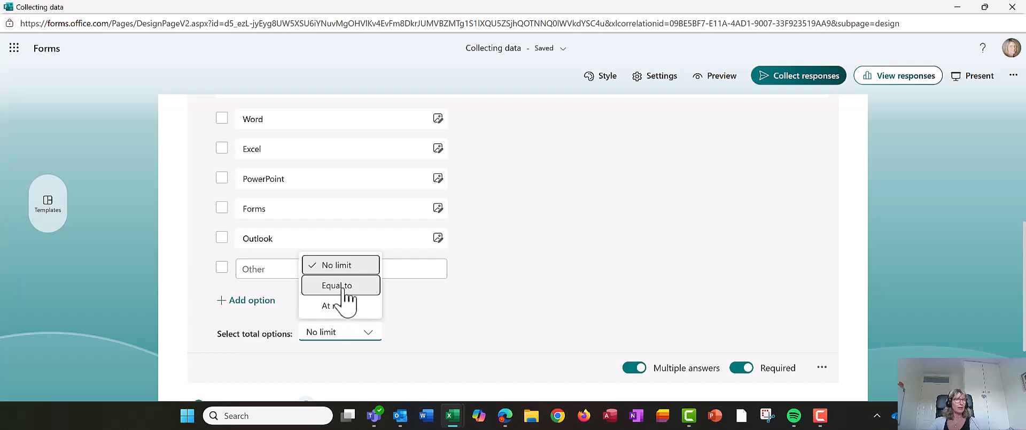
left_click(428, 293)
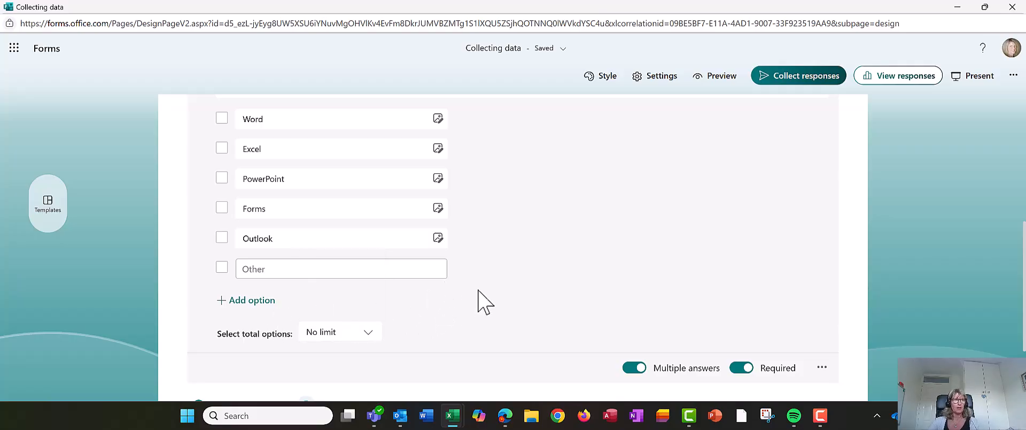
scroll(474, 297, "up", 3)
scroll(559, 313, "down", 3)
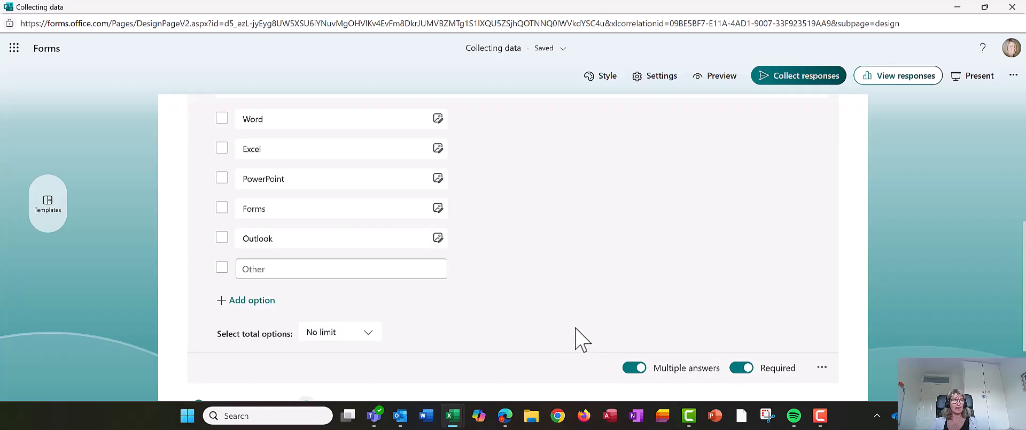
scroll(585, 342, "down", 2)
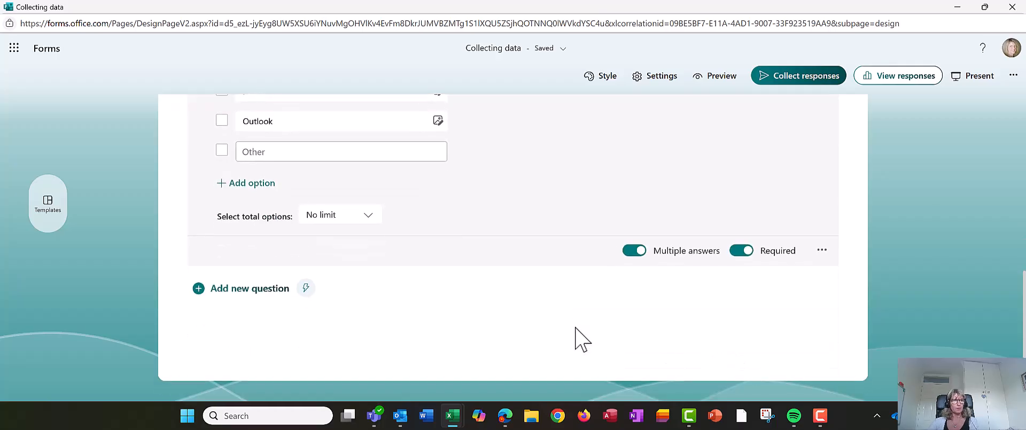
Step: Add required date question 4 titled 'Enter today's date'
left_click(237, 288)
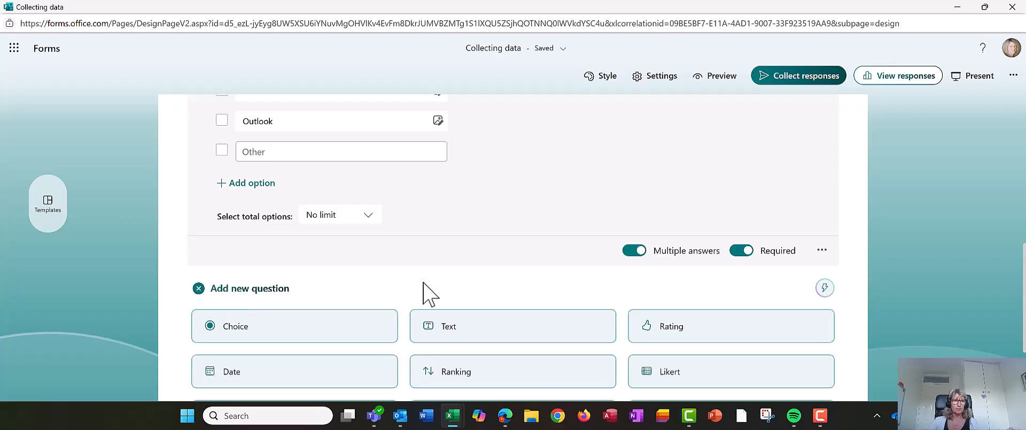
scroll(422, 291, "down", 1)
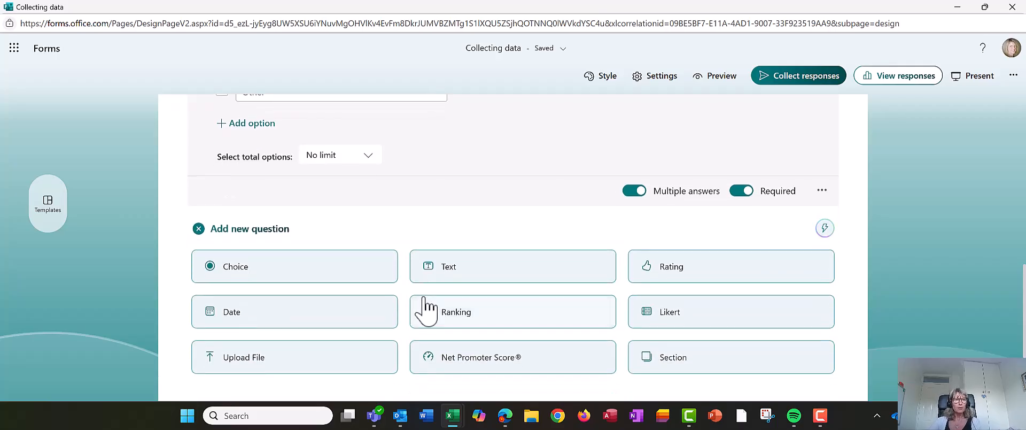
left_click(233, 315)
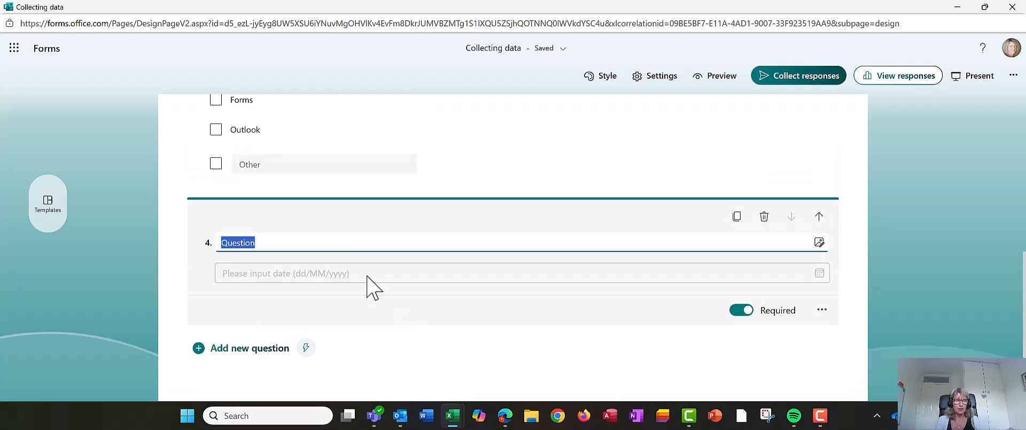
type("Enter tod")
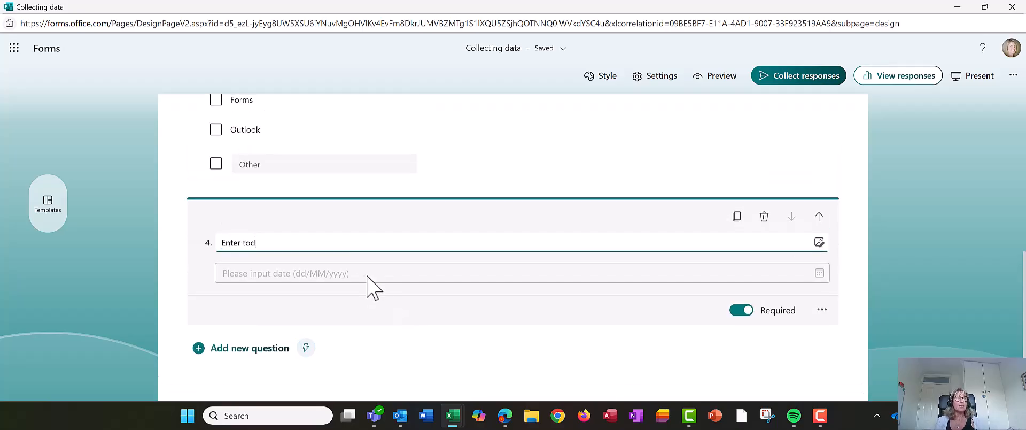
type("ay's date")
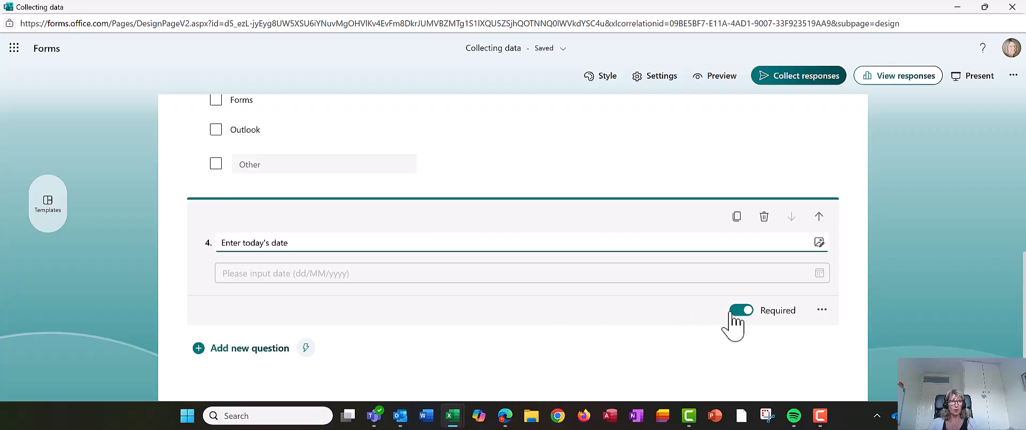
left_click(255, 350)
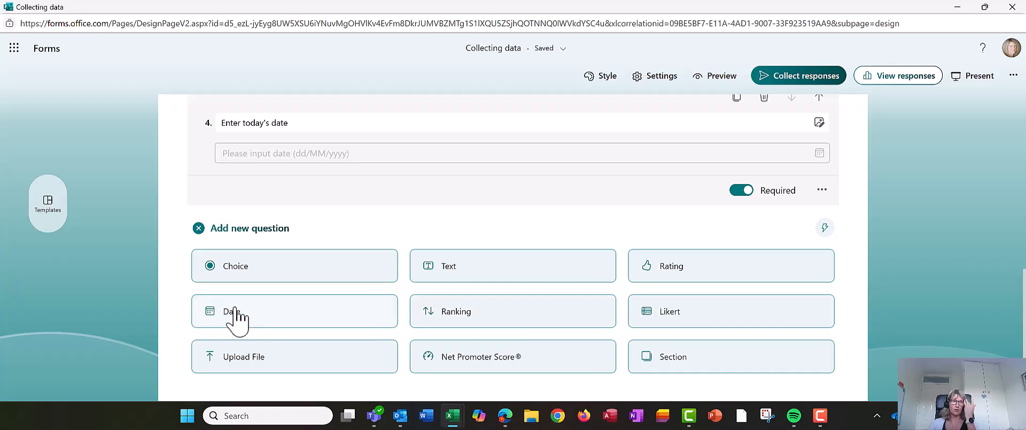
Step: Add choice question 5 'Please indicate which region you are from' with options North, South, East, West
left_click(237, 266)
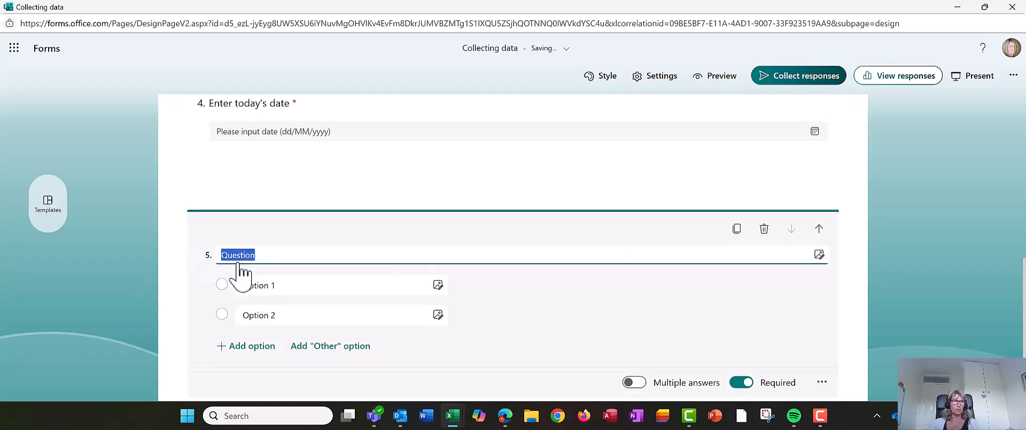
scroll(344, 316, "up", 2)
type("Please indicate which region you are from")
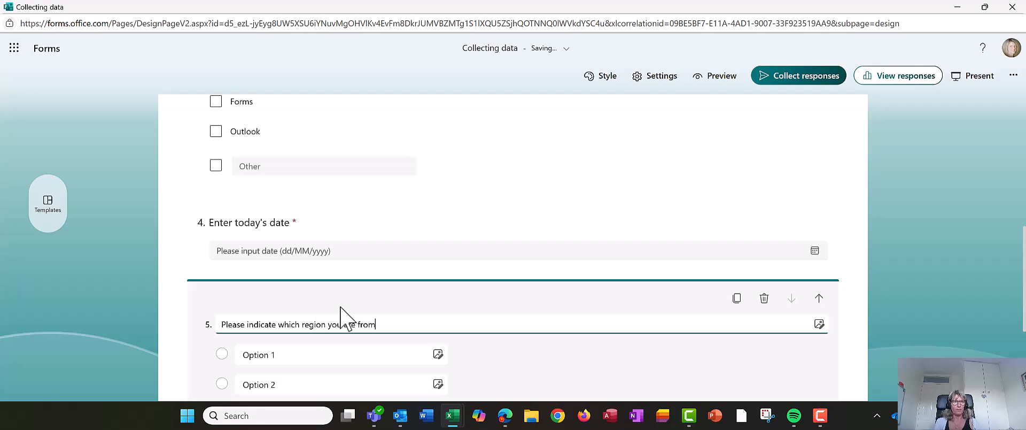
left_click(314, 355)
type("North")
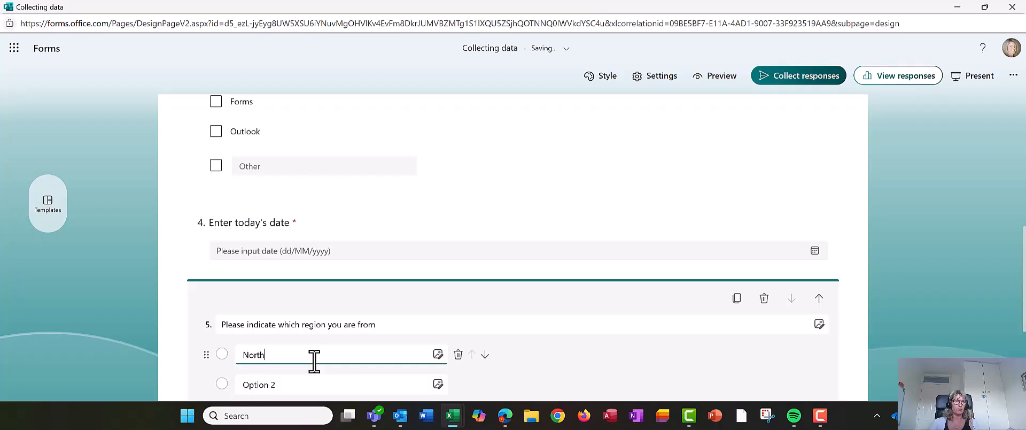
scroll(314, 356, "down", 1)
left_click(310, 321)
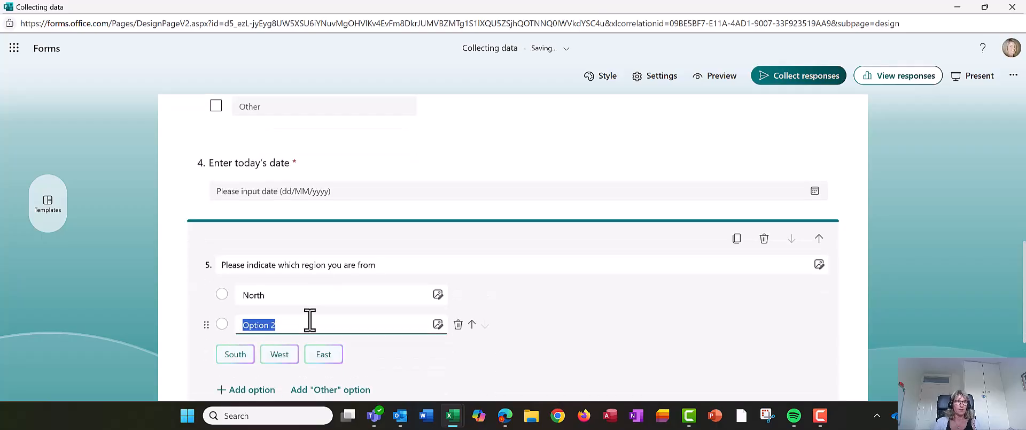
left_click(235, 354)
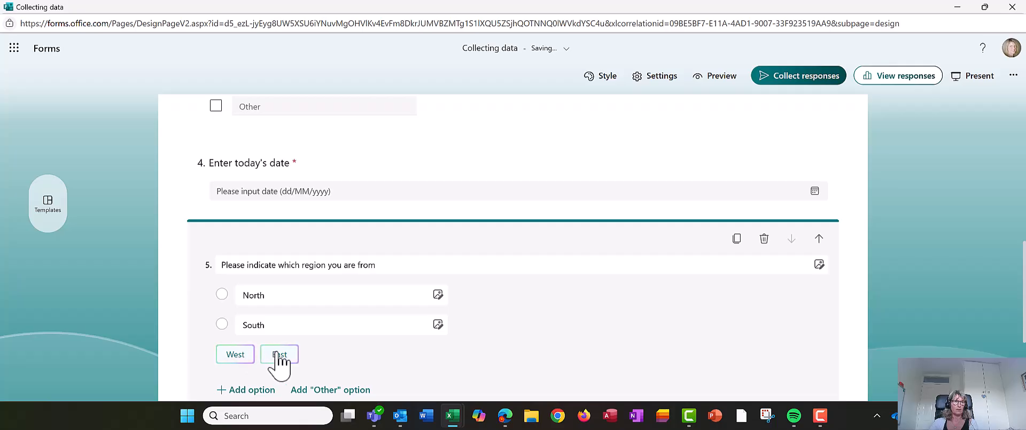
left_click(279, 354)
left_click(238, 379)
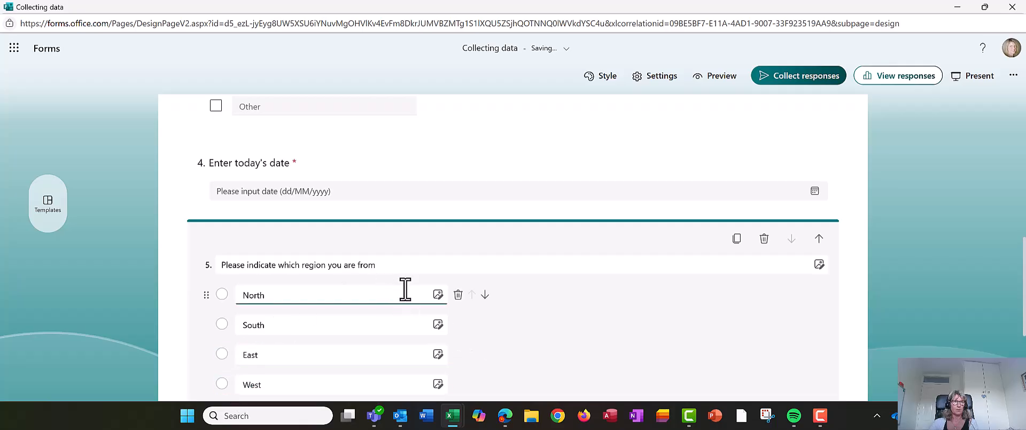
Step: Insert 'of the UK' into the question 5 title after 'region'
left_click(393, 264)
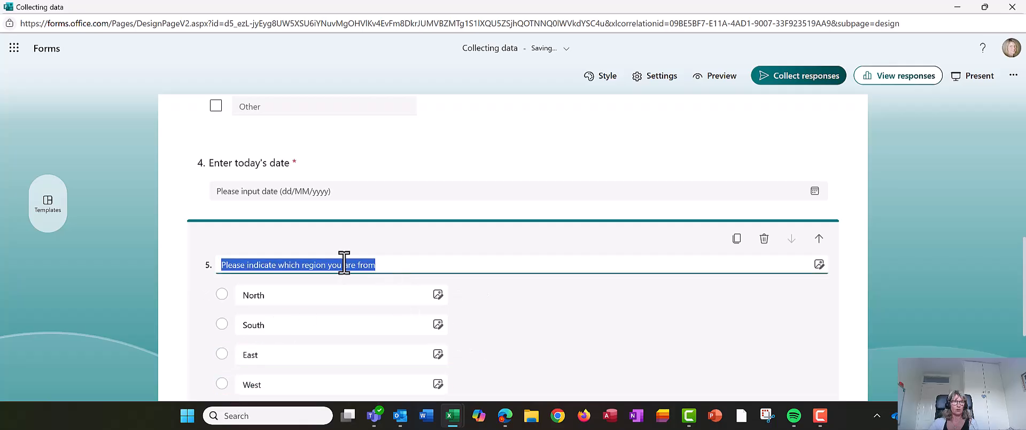
left_click(380, 274)
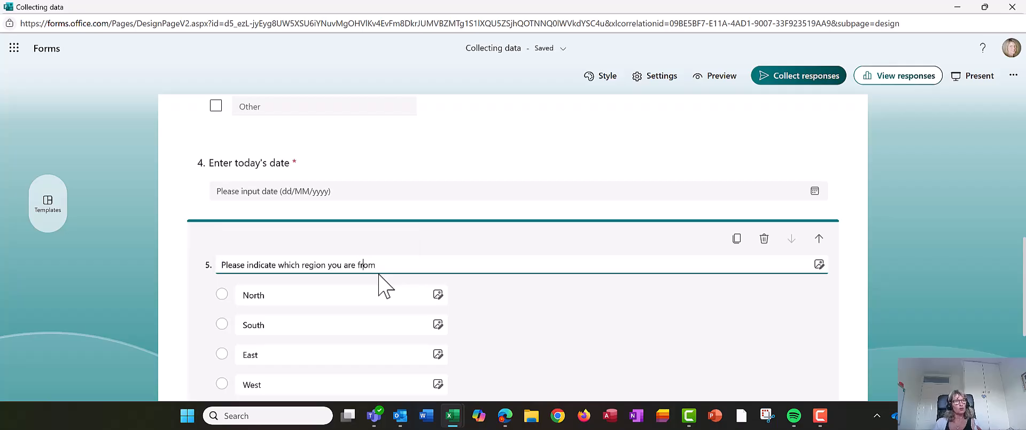
type("of the UK")
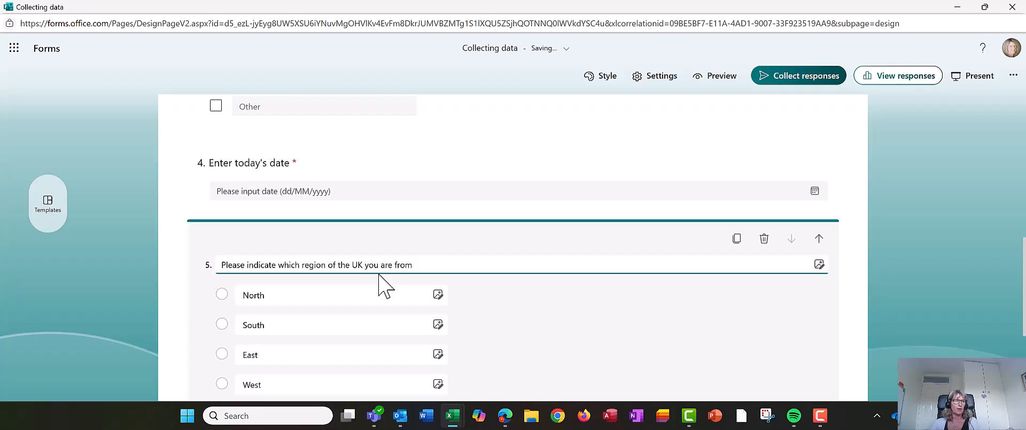
scroll(299, 331, "down", 2)
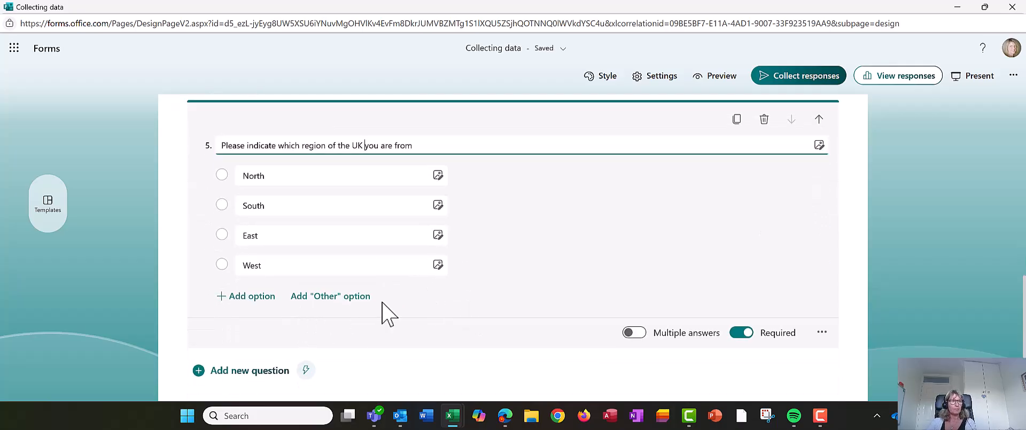
scroll(321, 316, "down", 1)
Step: Add text question 6 titled 'Enter your town'
left_click(253, 312)
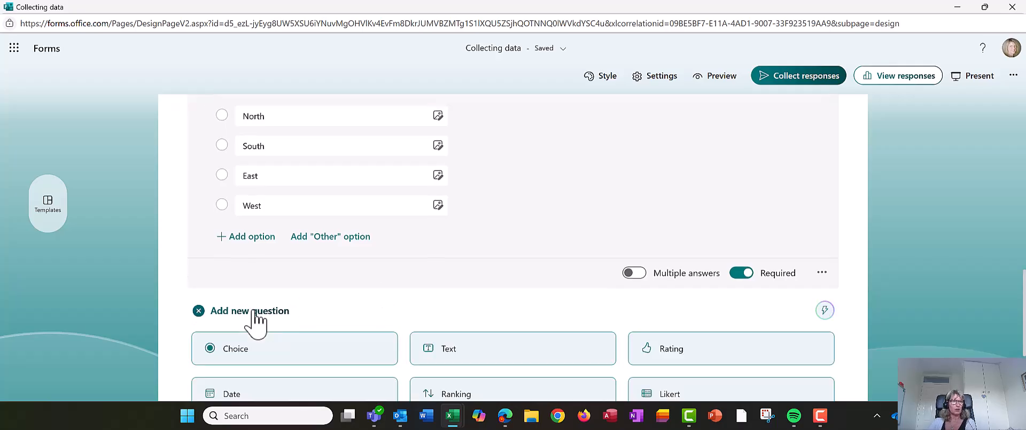
scroll(454, 310, "down", 1)
left_click(556, 292)
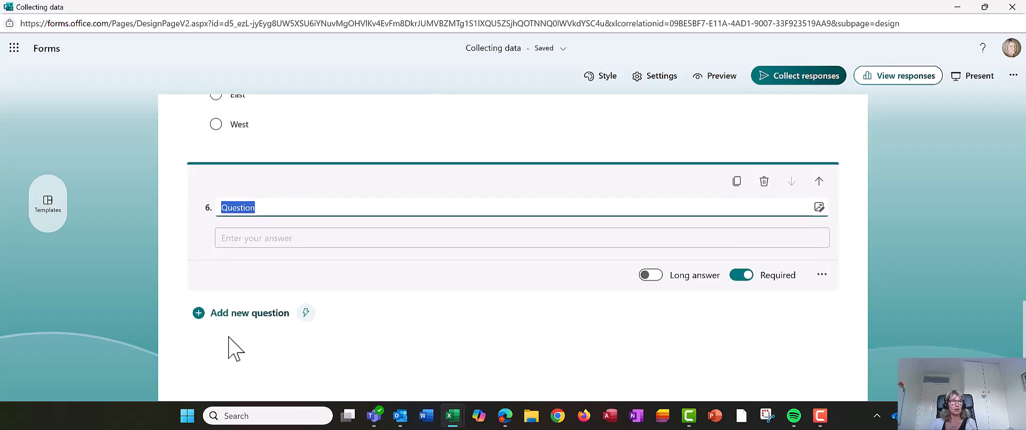
type("Enter")
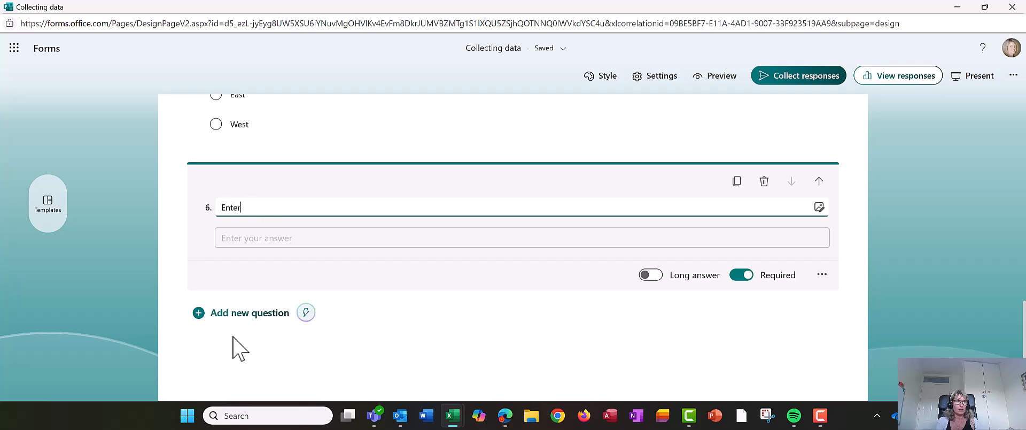
type(" your town")
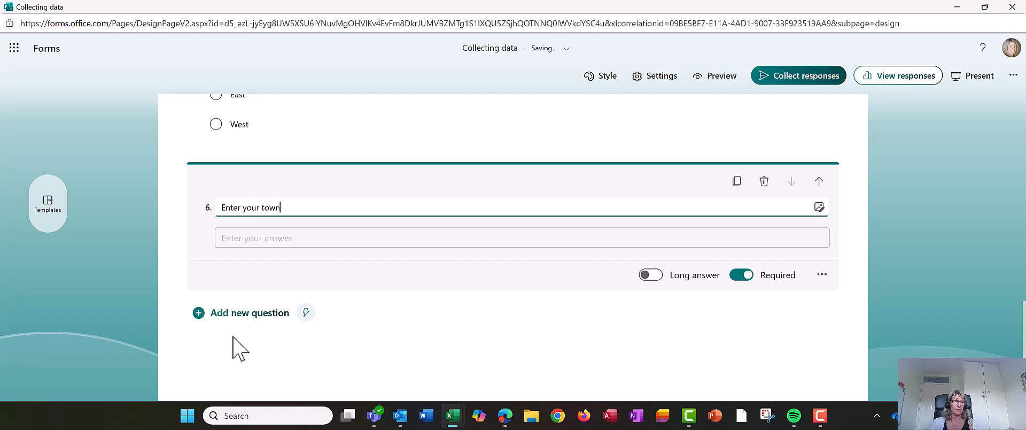
scroll(426, 325, "up", 12)
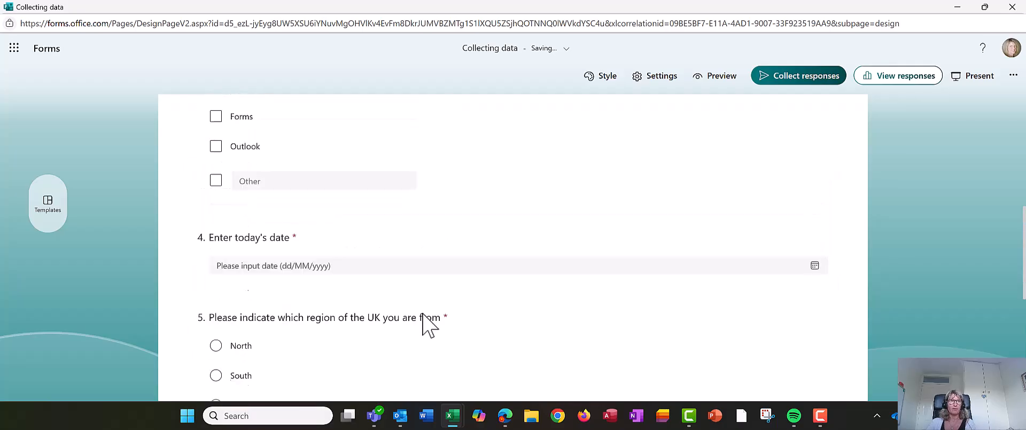
scroll(426, 325, "up", 3)
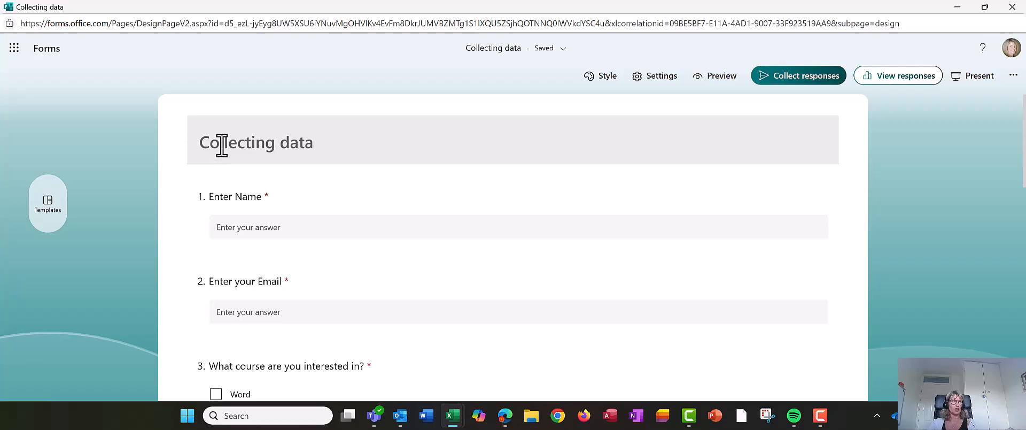
Step: Write the description 'Please complete our short form to help us schedule a course for you.' under the title
left_click(277, 142)
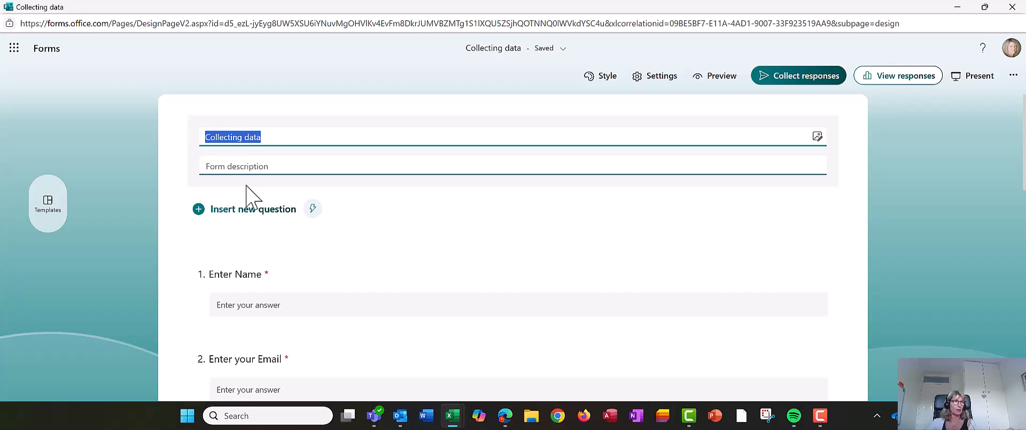
left_click(244, 167)
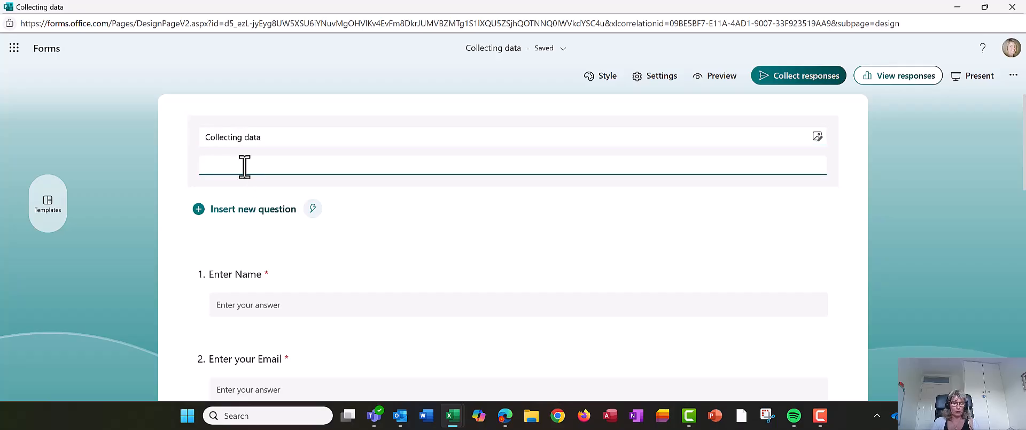
type("Please")
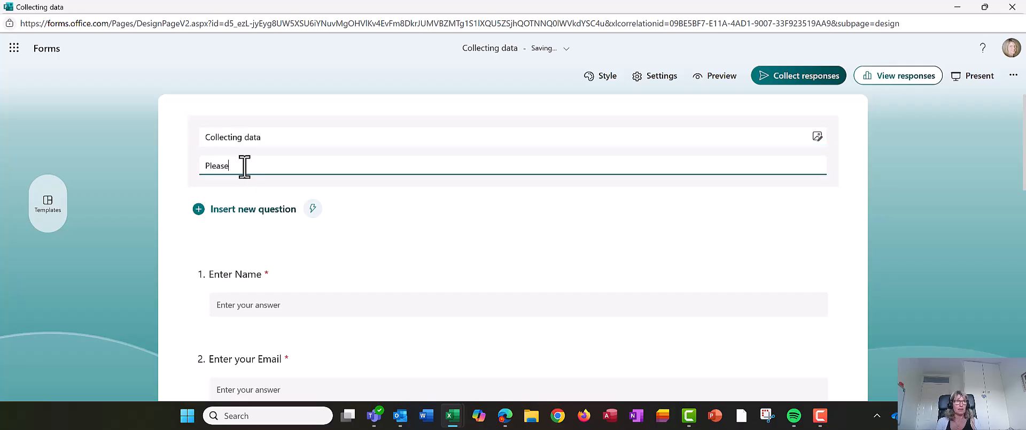
type(" complete")
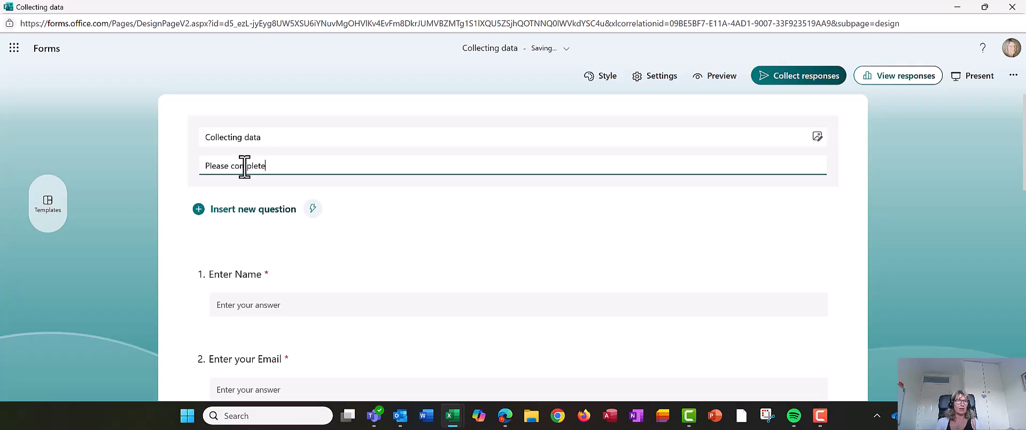
key("F9")
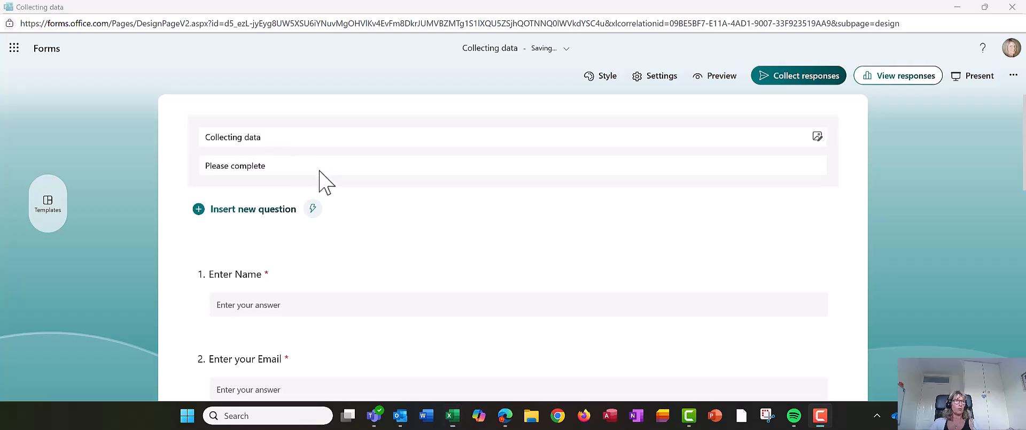
left_click(298, 171)
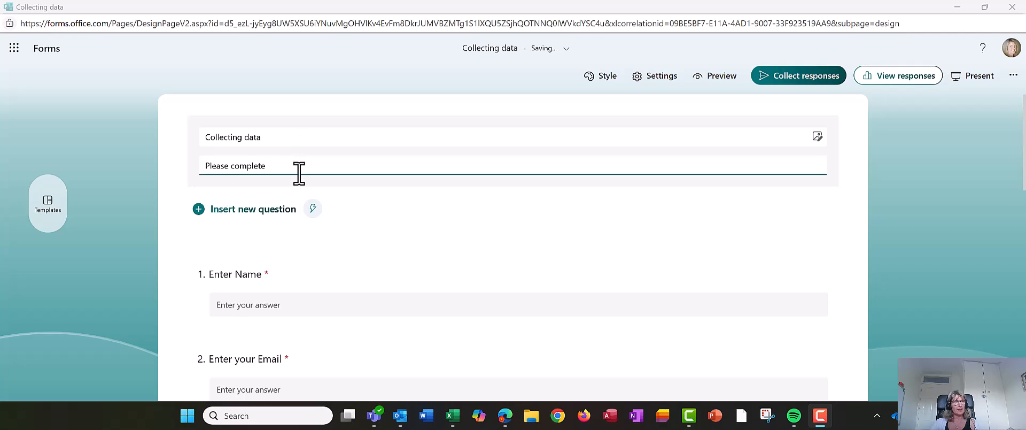
type("e our")
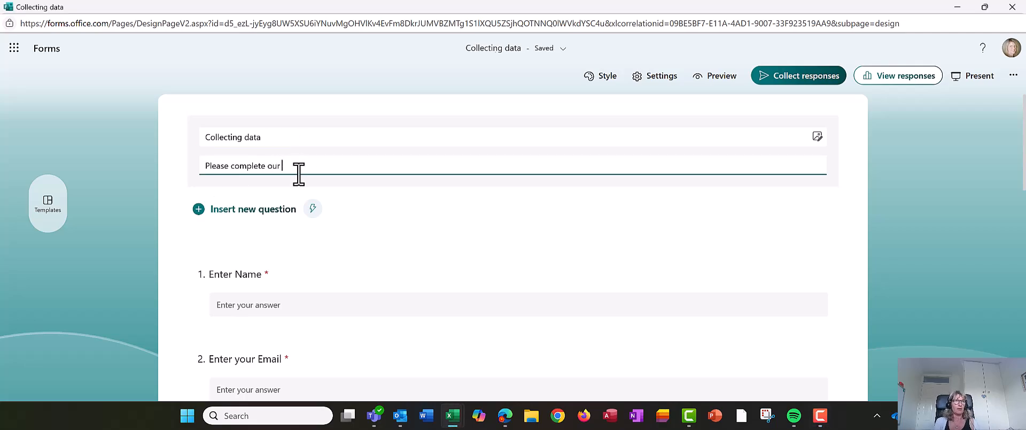
type(" form to help us")
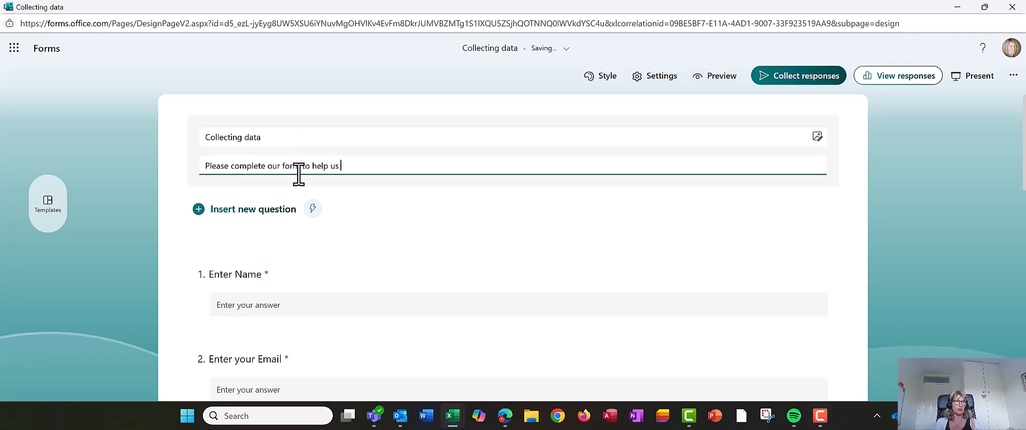
type(" schedule a course for you.")
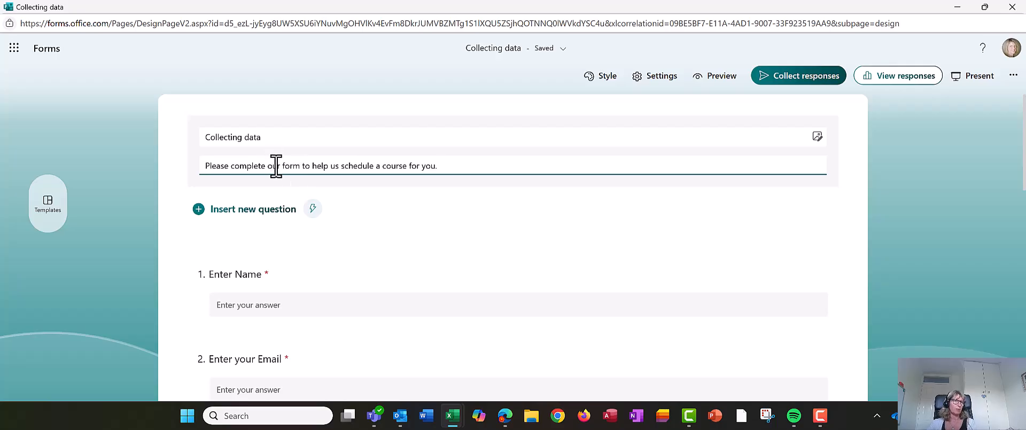
left_click(280, 166)
type("short")
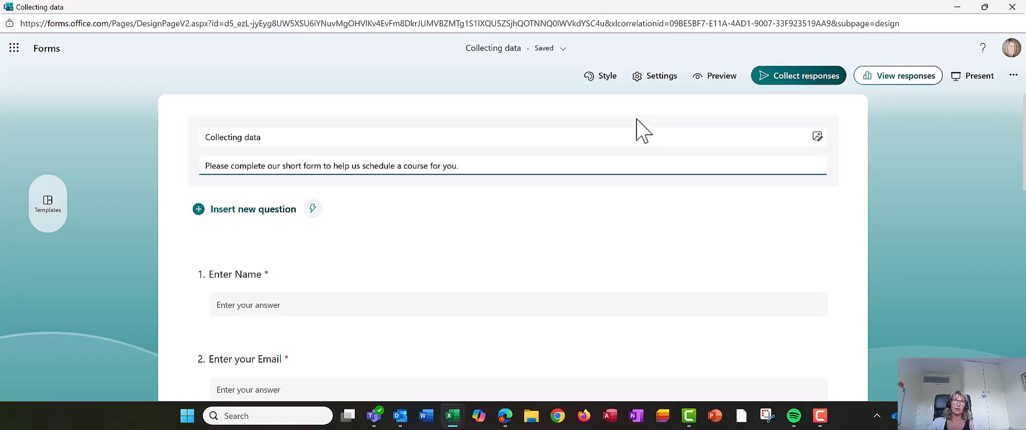
Step: Apply the yellow-and-blue suggested theme with the bar-chart background from the Style panel
left_click(607, 76)
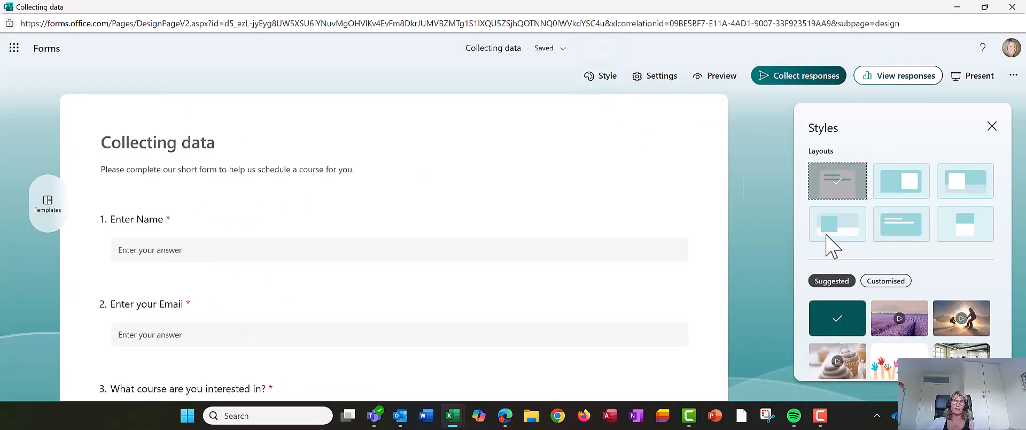
scroll(930, 291, "down", 2)
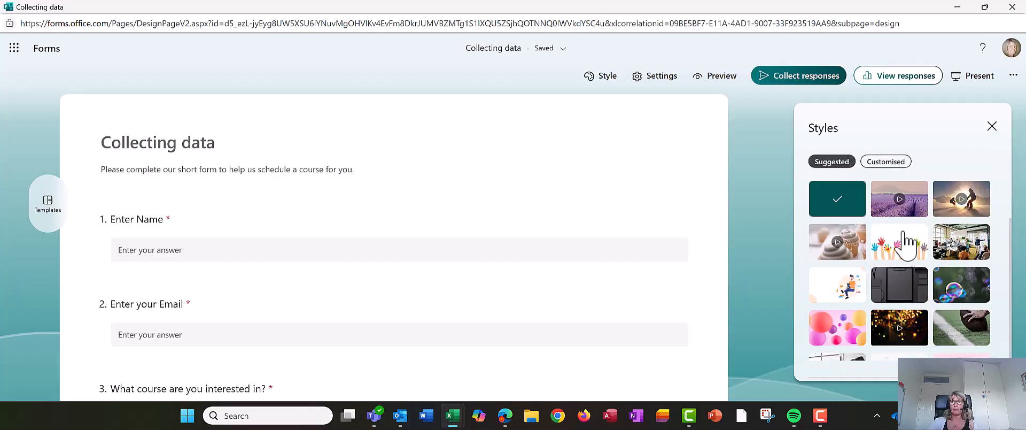
scroll(903, 243, "down", 2)
scroll(896, 257, "down", 2)
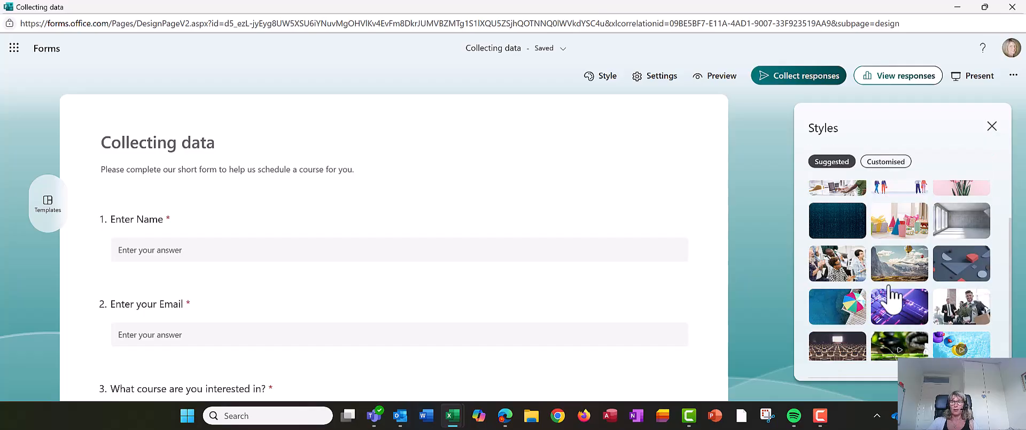
scroll(892, 272, "down", 4)
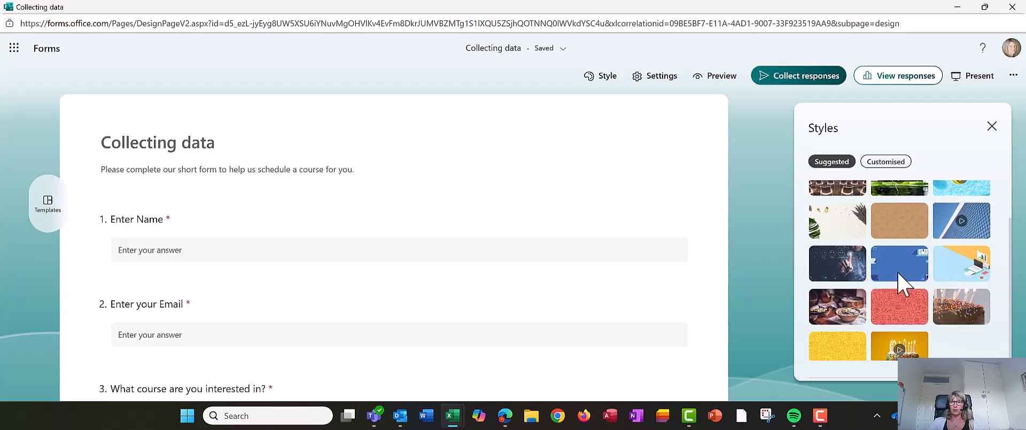
left_click(950, 273)
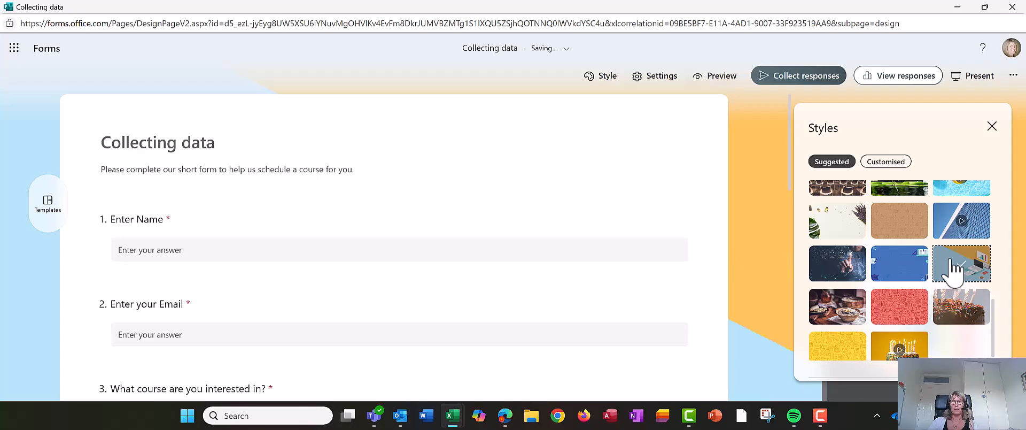
scroll(952, 271, "up", 1)
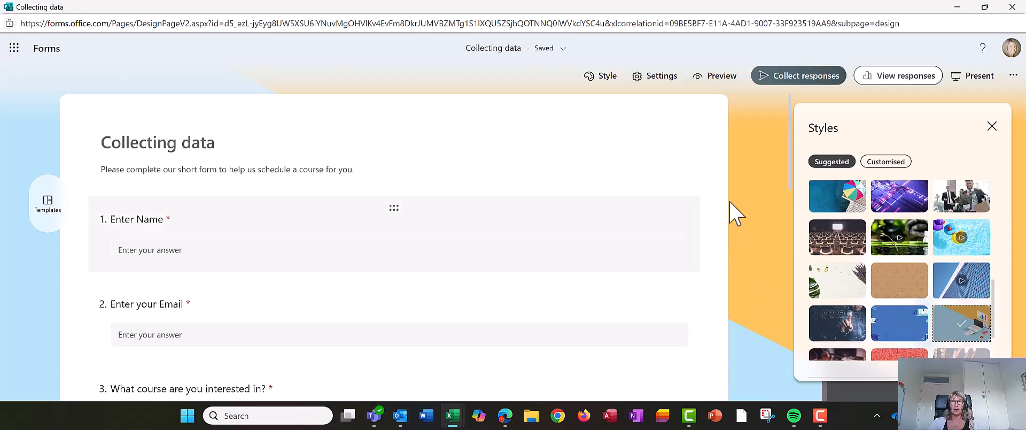
left_click(992, 126)
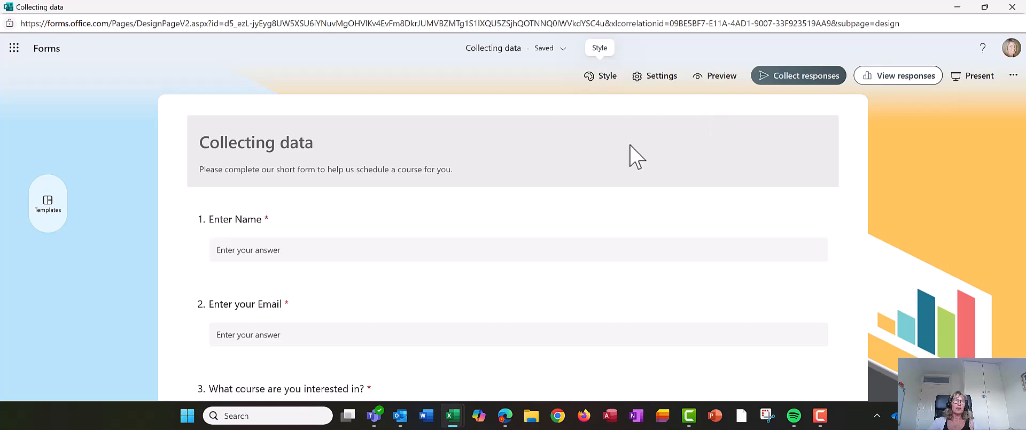
left_click(706, 77)
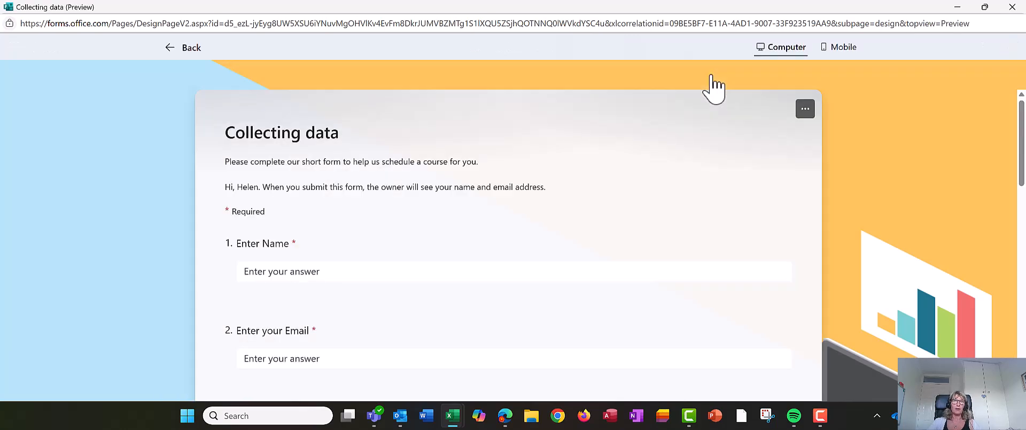
scroll(784, 226, "down", 4)
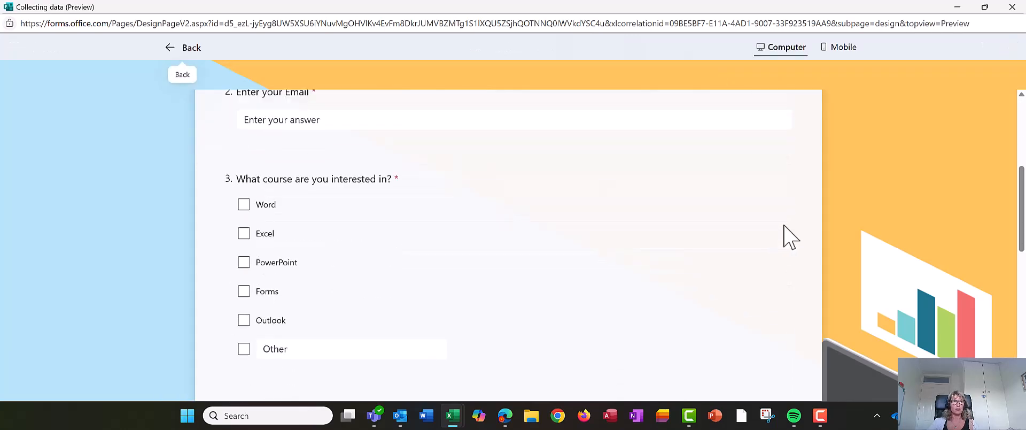
scroll(784, 225, "up", 5)
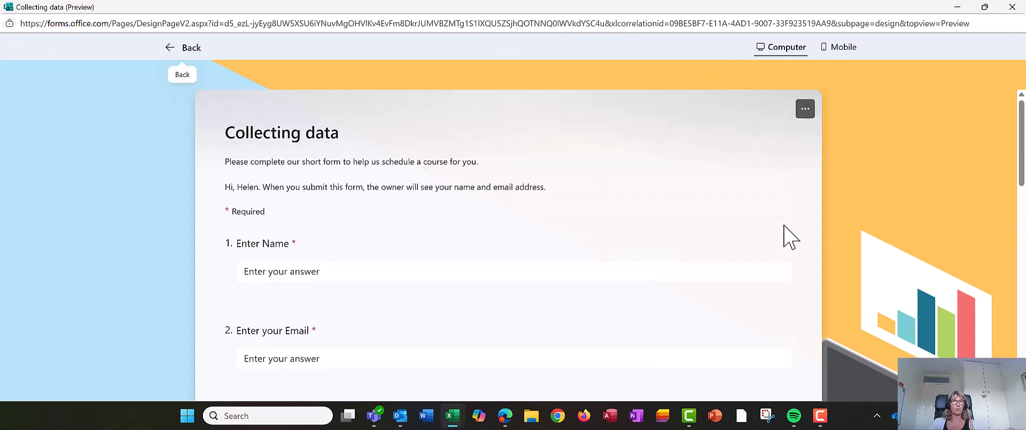
left_click(835, 58)
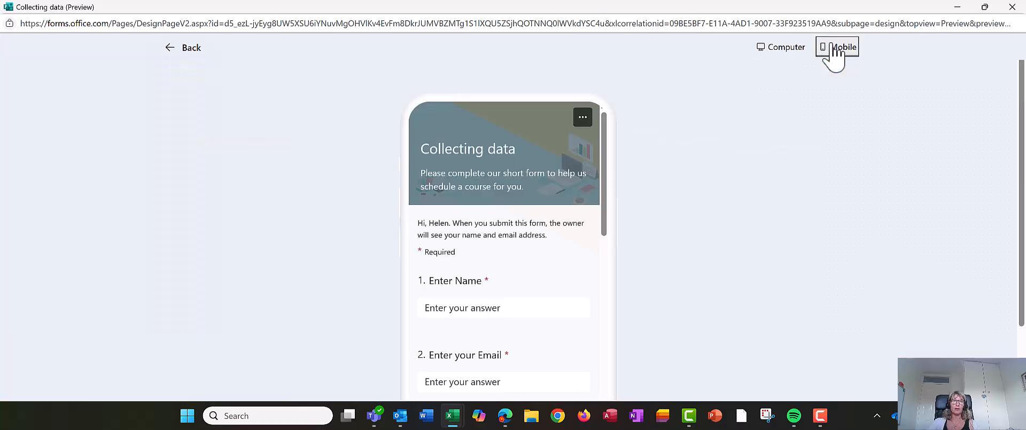
left_click(781, 46)
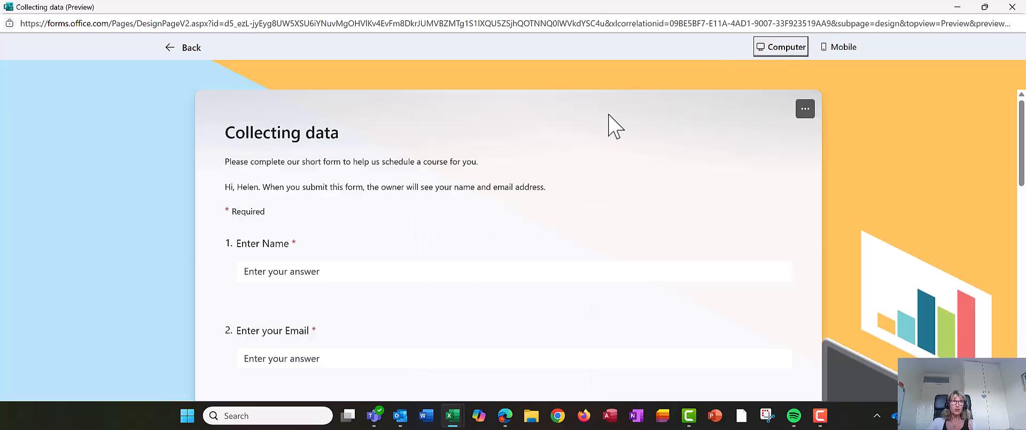
left_click(186, 48)
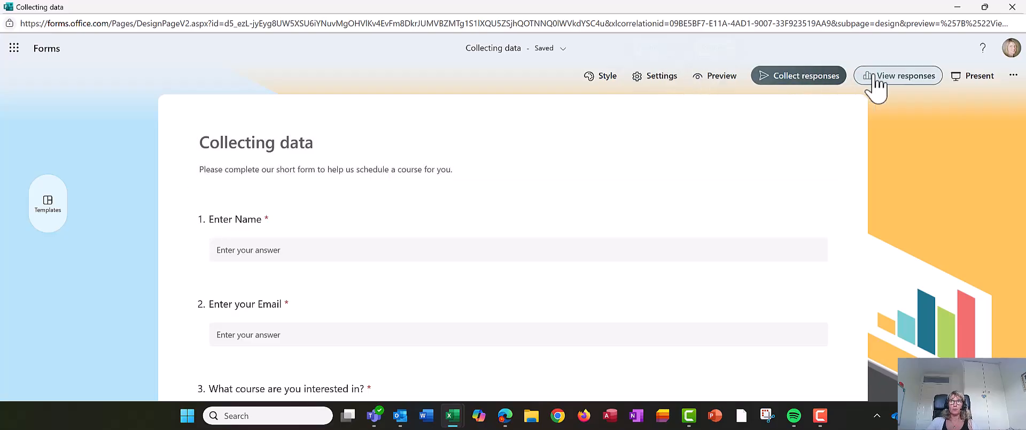
Step: Set responses to Anyone can respond and copy the shortened form link
left_click(806, 80)
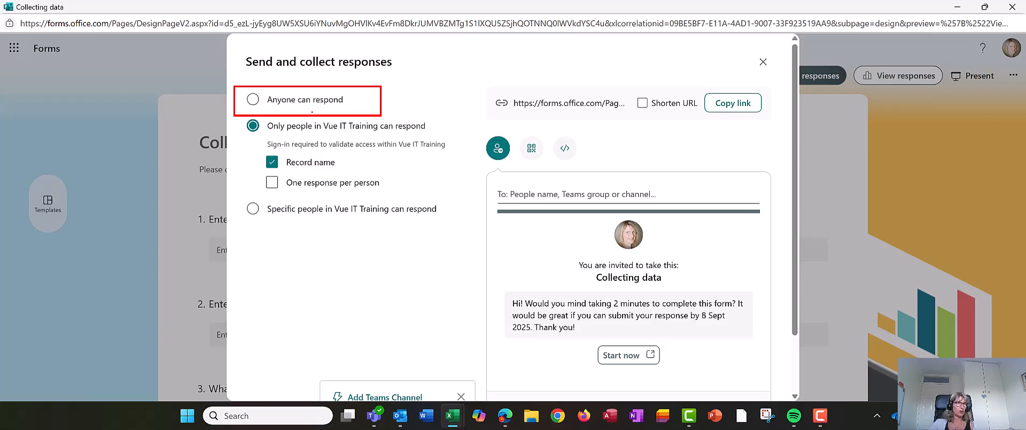
left_click(253, 100)
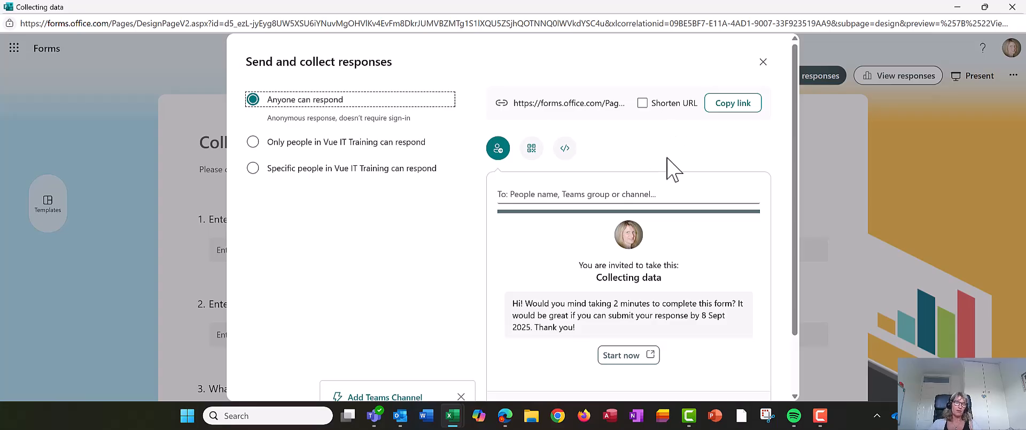
left_click(733, 107)
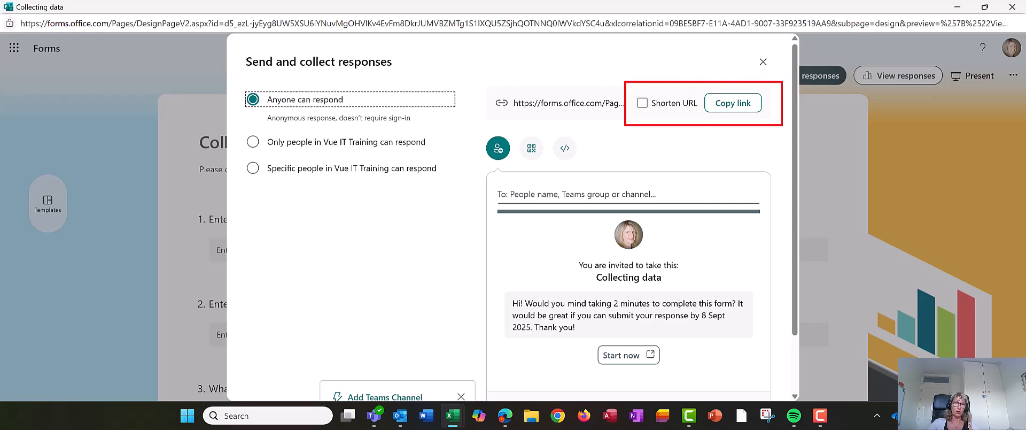
left_click(655, 105)
left_click(730, 107)
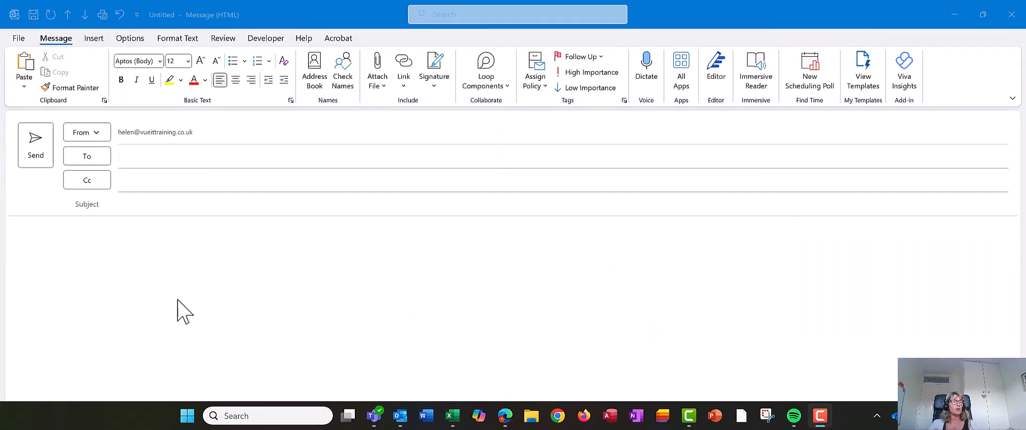
Step: Write 'Please complete our form' in the message body and paste the form link after it
left_click(97, 242)
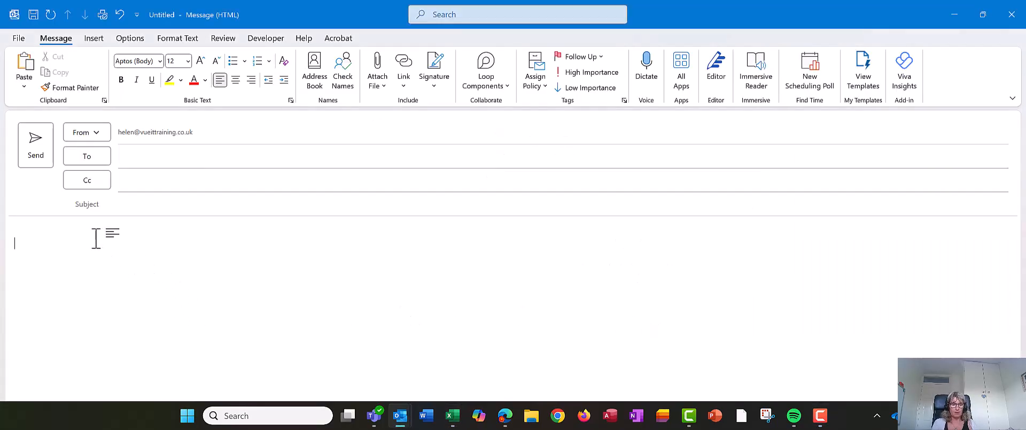
type("Please c")
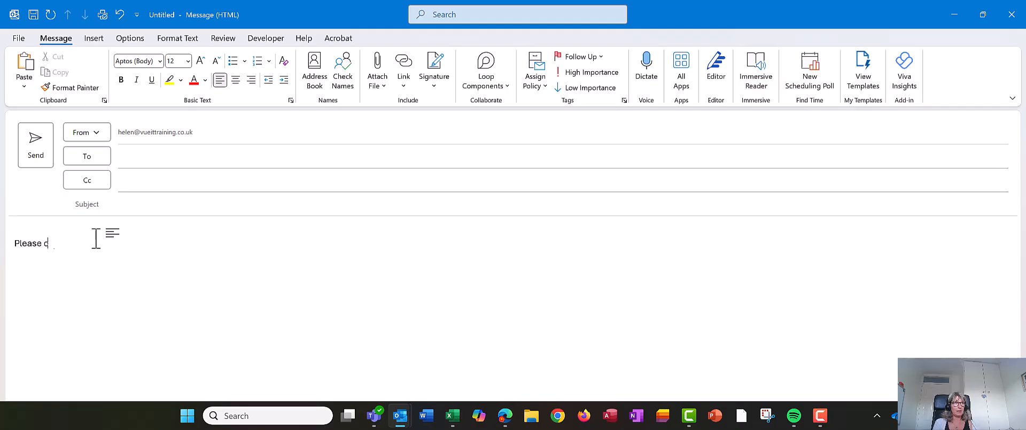
type("omplete our form")
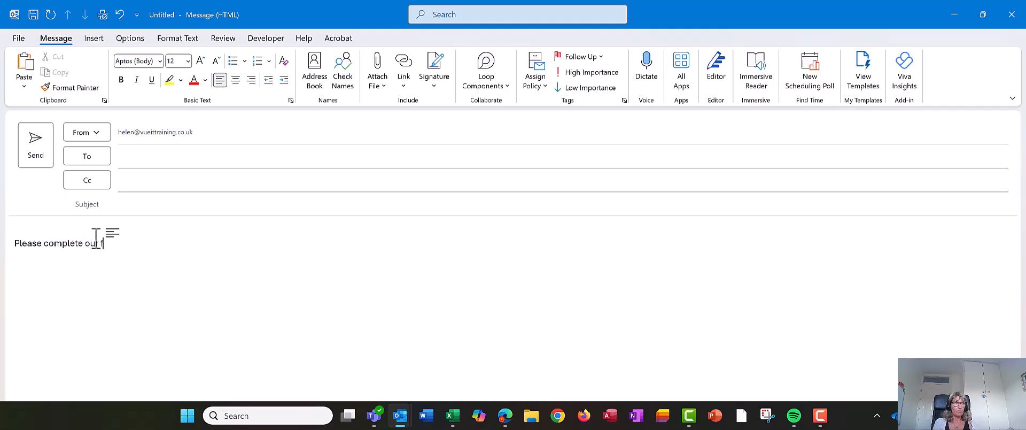
key("ctrl+v")
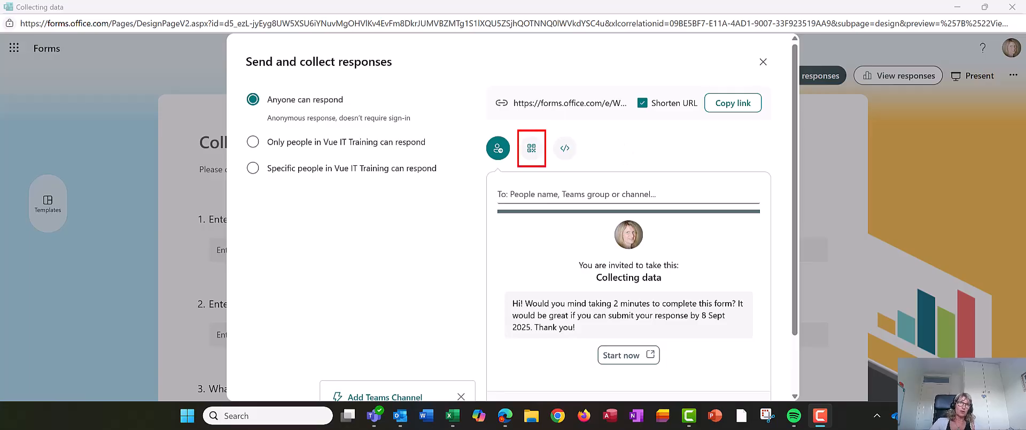
Step: Show the form's QR code, then close the Send and collect responses dialog
left_click(531, 150)
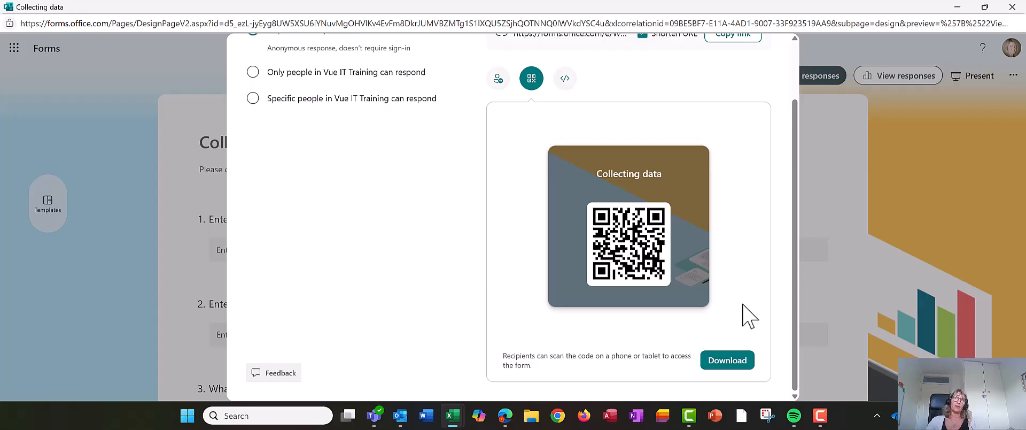
scroll(731, 218, "up", 2)
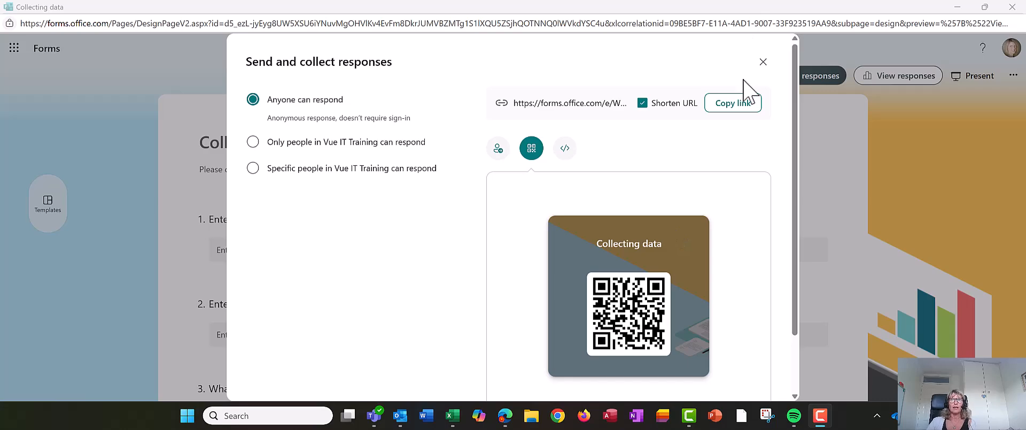
left_click(763, 63)
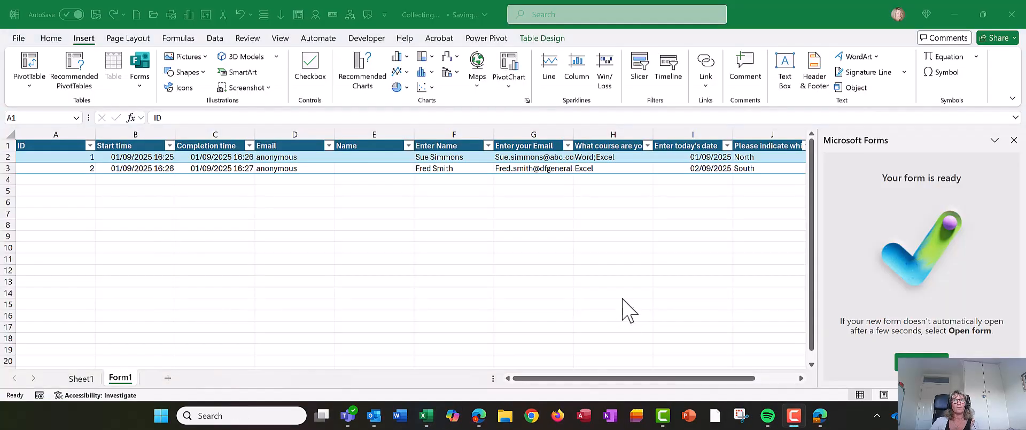
Step: Close the Forms pane and review respondent names and emails in cells F2, G2, G3 and D2
left_click(1015, 141)
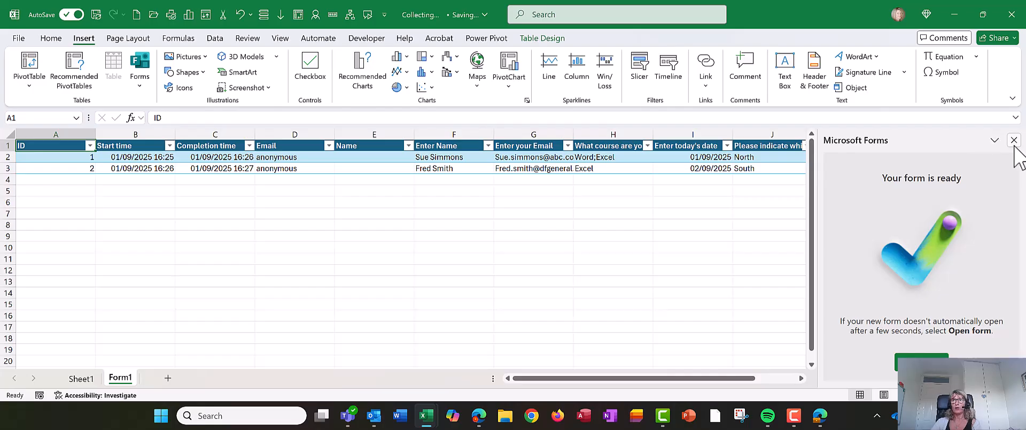
left_click(1014, 140)
key("ctrl+a")
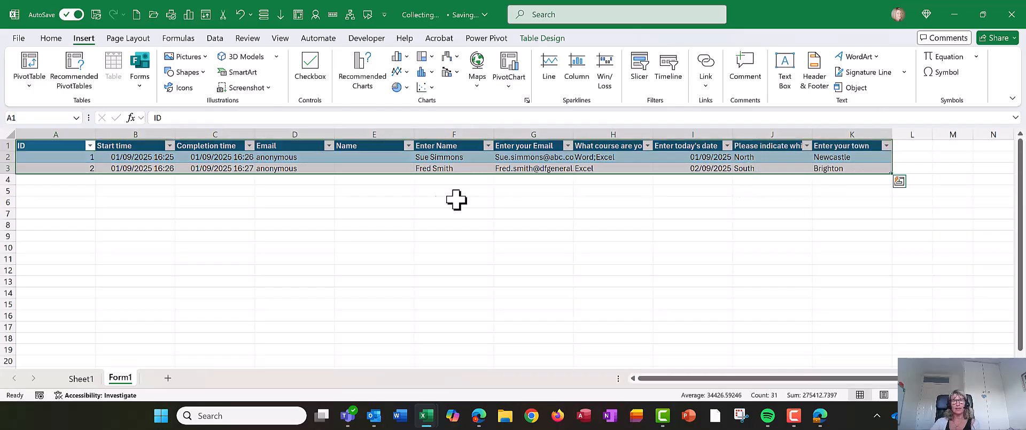
left_click(428, 160)
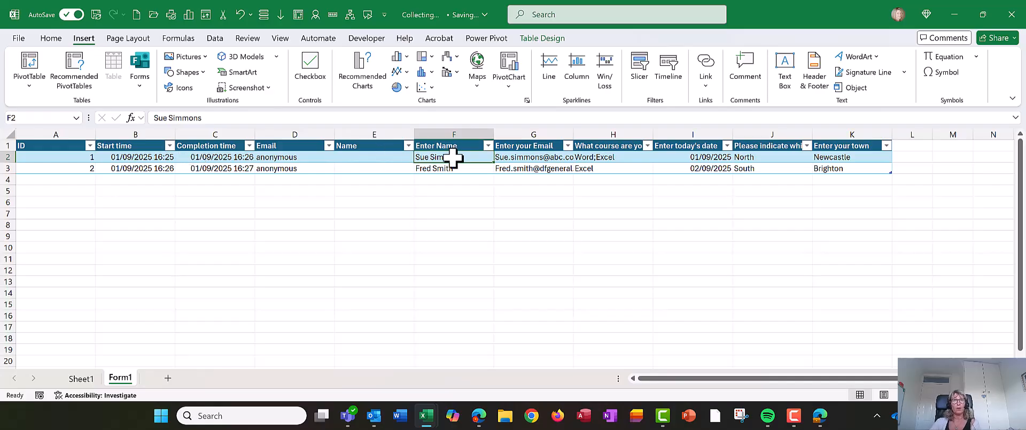
key("Right")
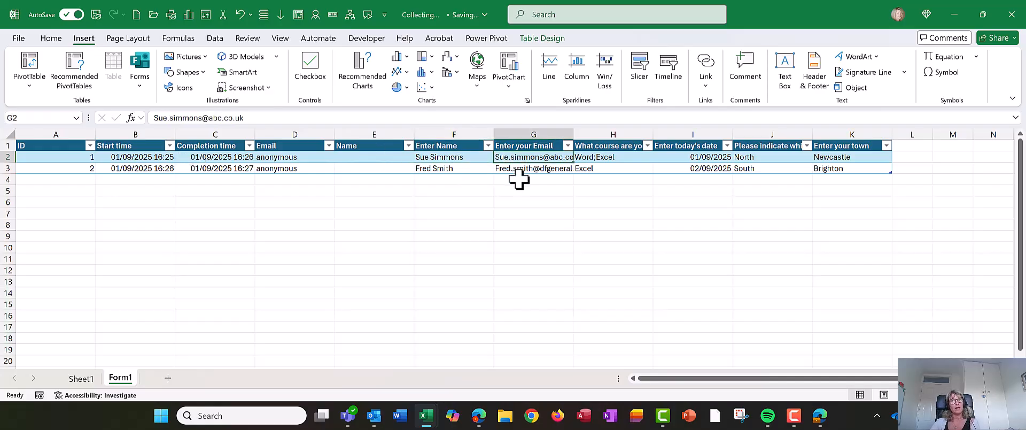
left_click(517, 169)
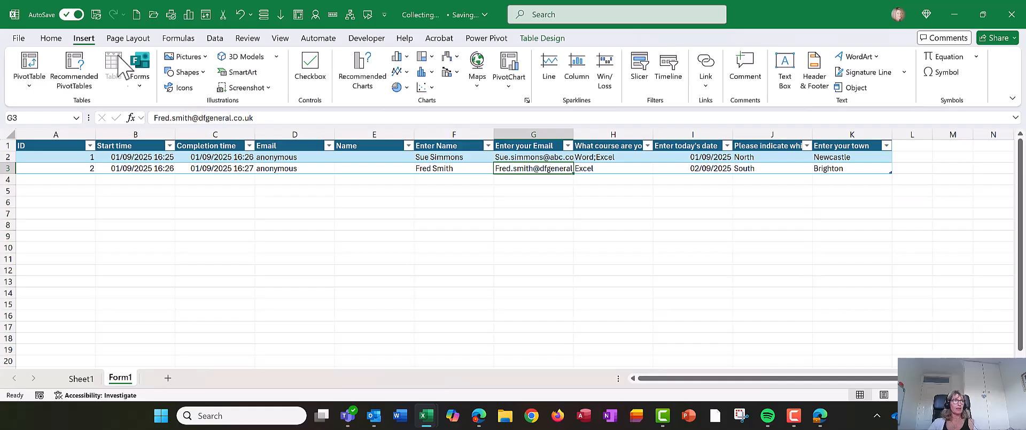
left_click(331, 161)
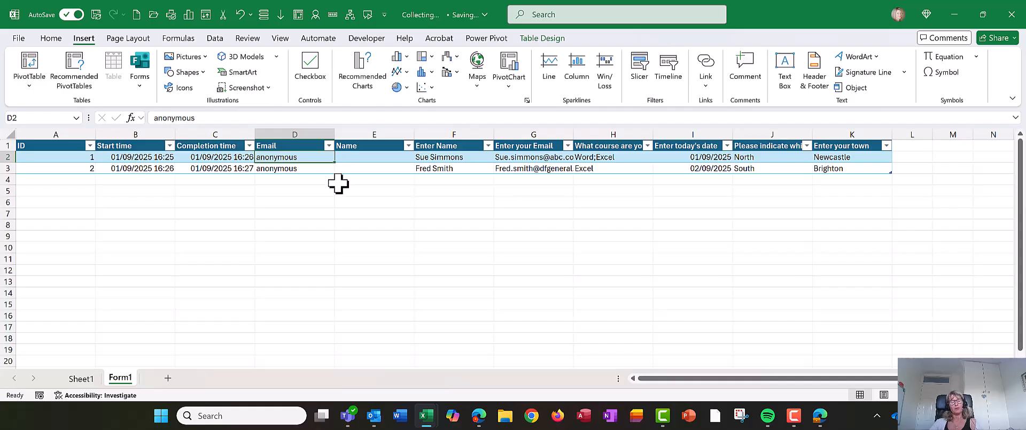